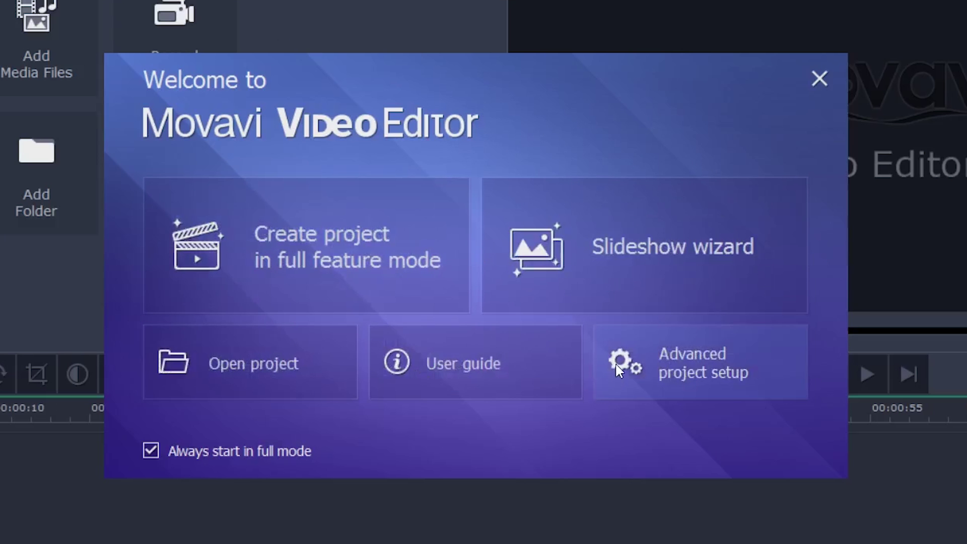
Set the new project to 1920x1080 (16:9) at 29.97 FPS and close the getting-started tips.
{"action": "left_click", "coordinate": [617, 313]}
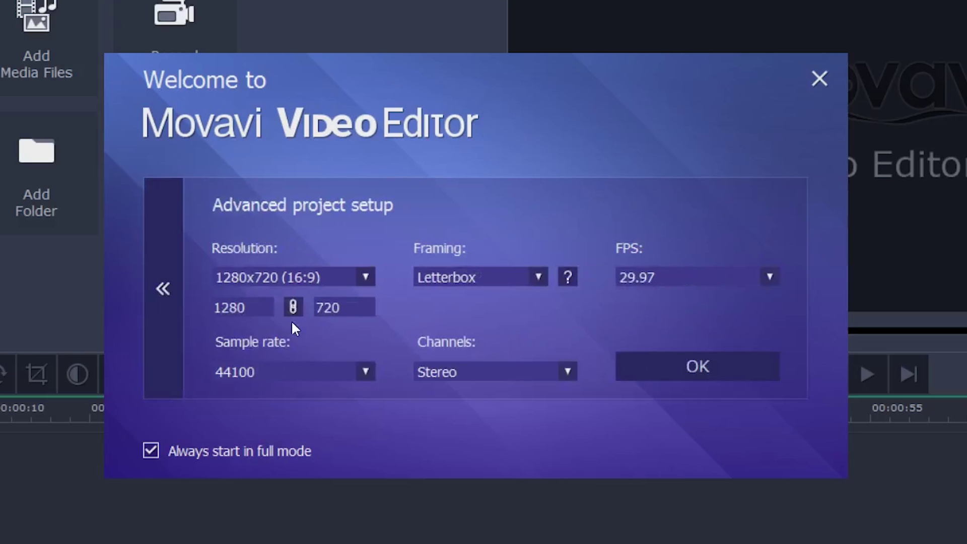
{"action": "left_click", "coordinate": [350, 279]}
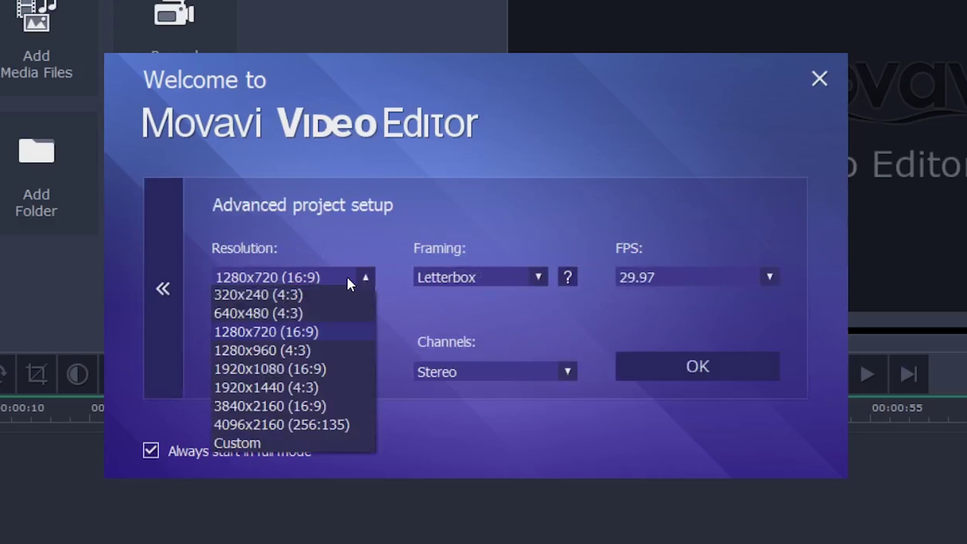
{"action": "left_click", "coordinate": [342, 370]}
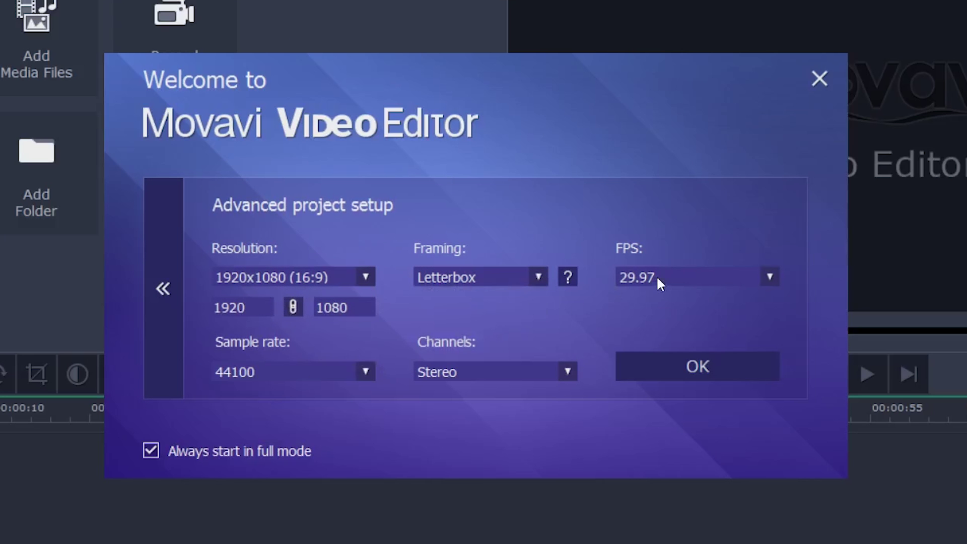
{"action": "left_click", "coordinate": [654, 375]}
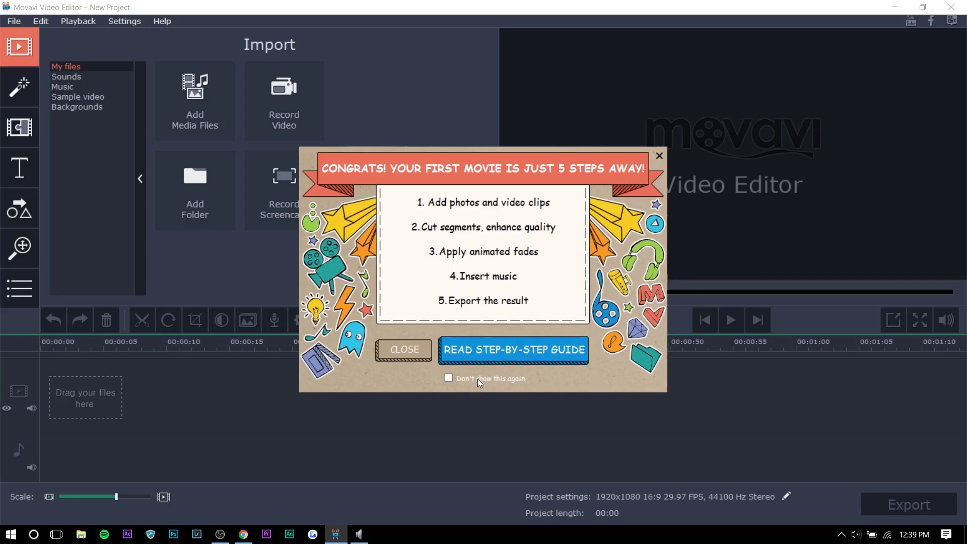
{"action": "left_click", "coordinate": [425, 357]}
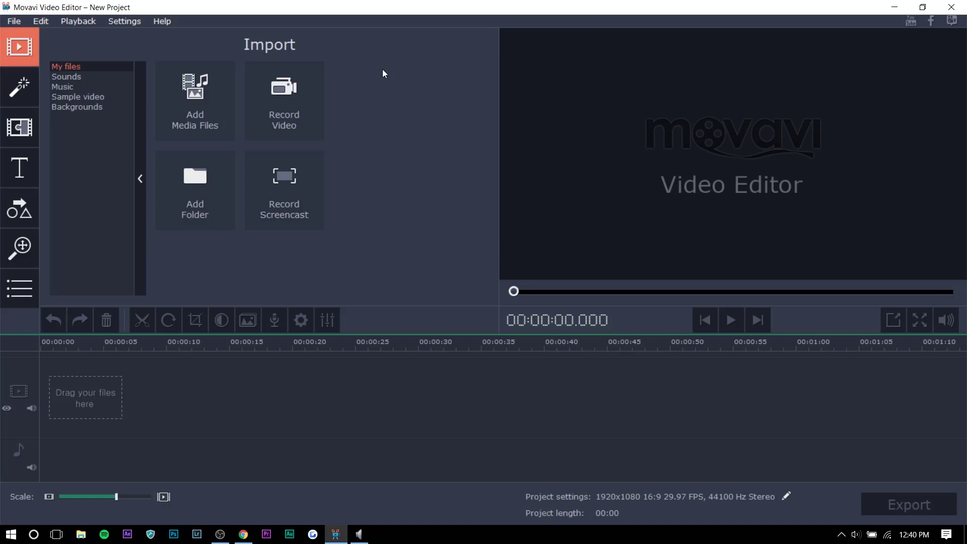
Browse the built-in Sounds, Music and Sample video libraries.
{"action": "left_click", "coordinate": [107, 78]}
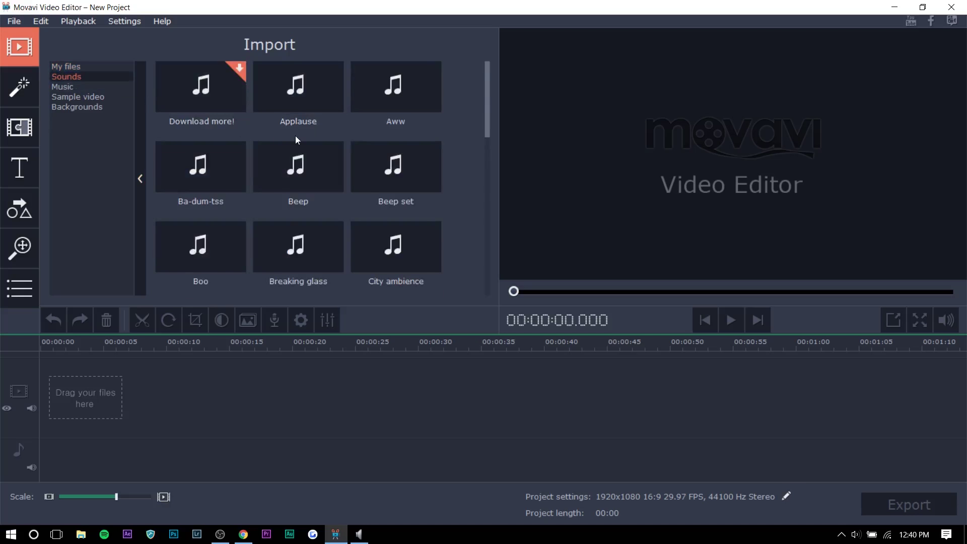
{"action": "scroll", "coordinate": [295, 135], "scroll_direction": "down", "scroll_amount": 5}
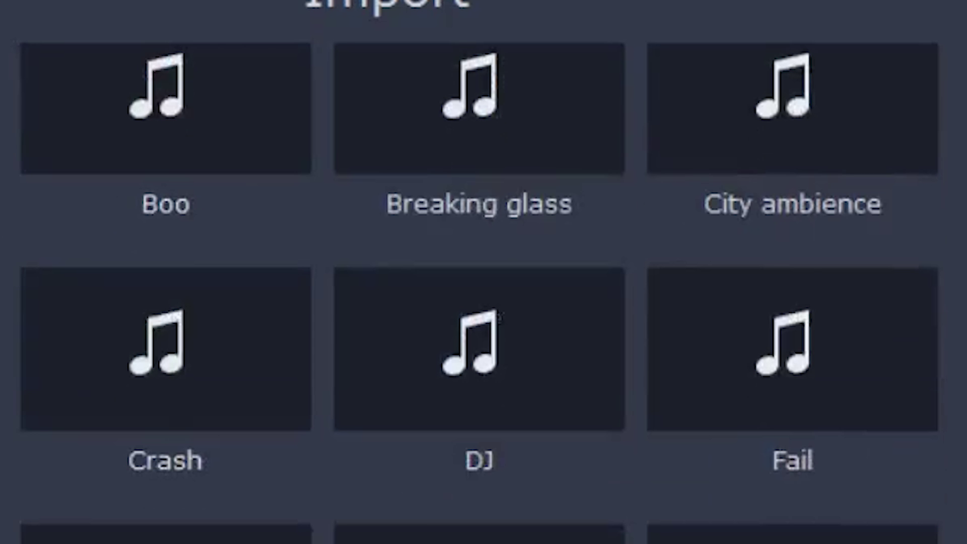
{"action": "left_click", "coordinate": [62, 86]}
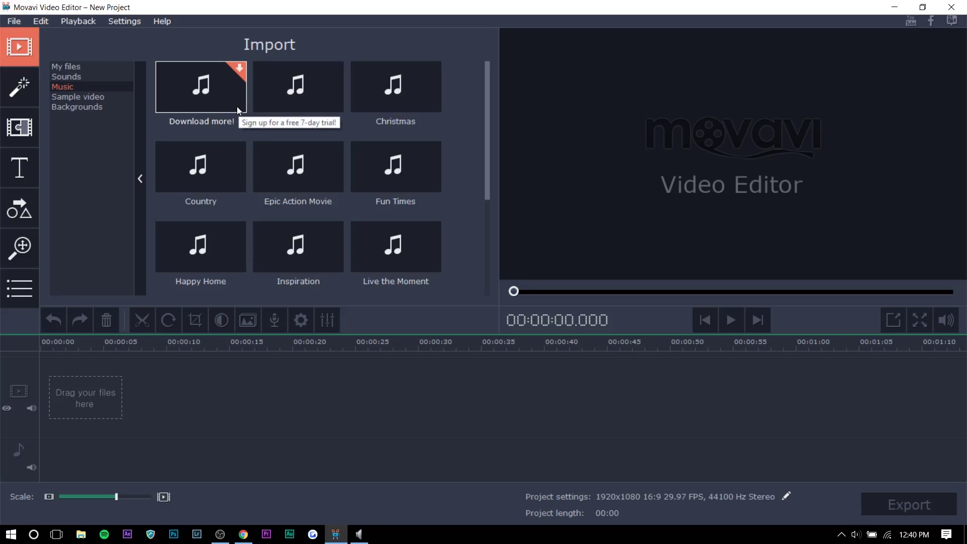
{"action": "left_click", "coordinate": [117, 96]}
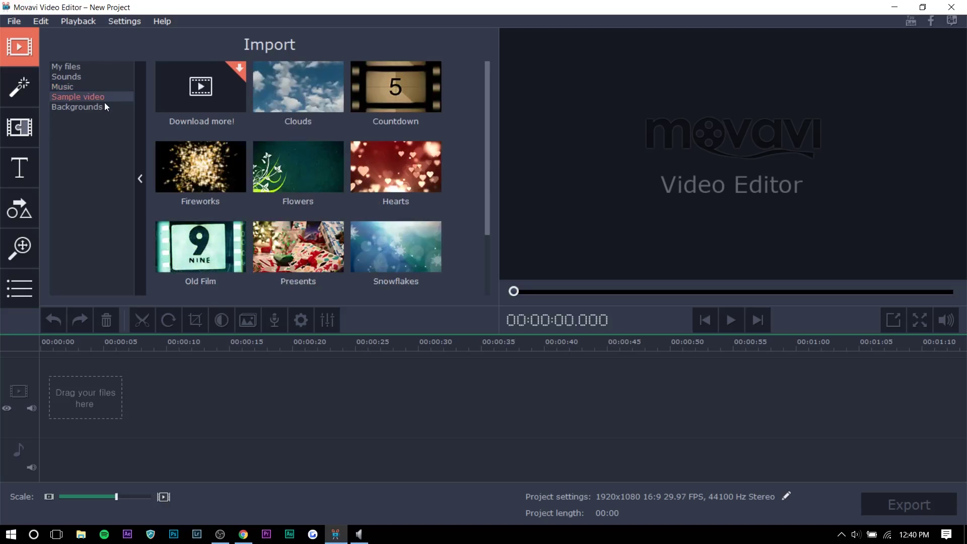
{"action": "scroll", "coordinate": [382, 276], "scroll_direction": "down", "scroll_amount": 2}
{"action": "scroll", "coordinate": [383, 277], "scroll_direction": "up", "scroll_amount": 2}
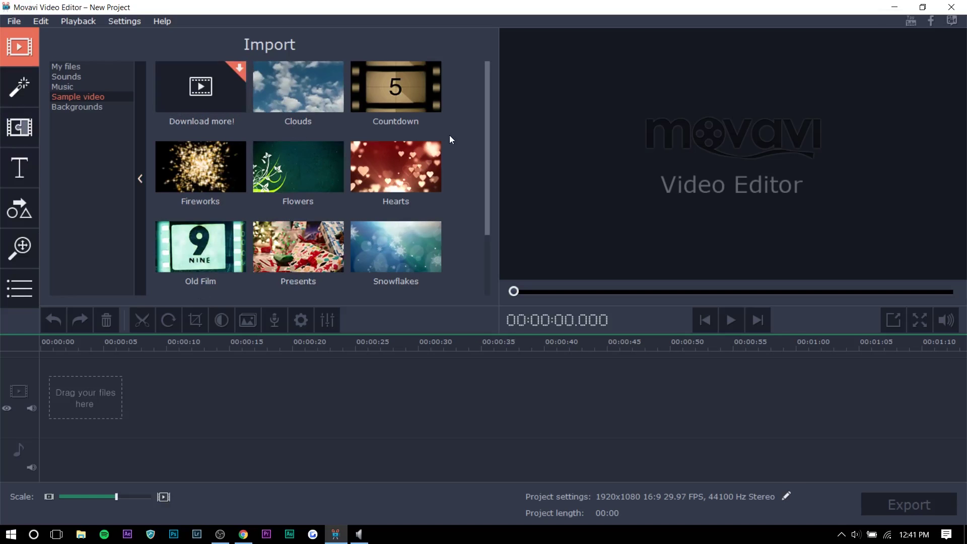
Browse Backgrounds, revisit Sample video and Music, and finish on the Sounds library.
{"action": "key", "text": "Down"}
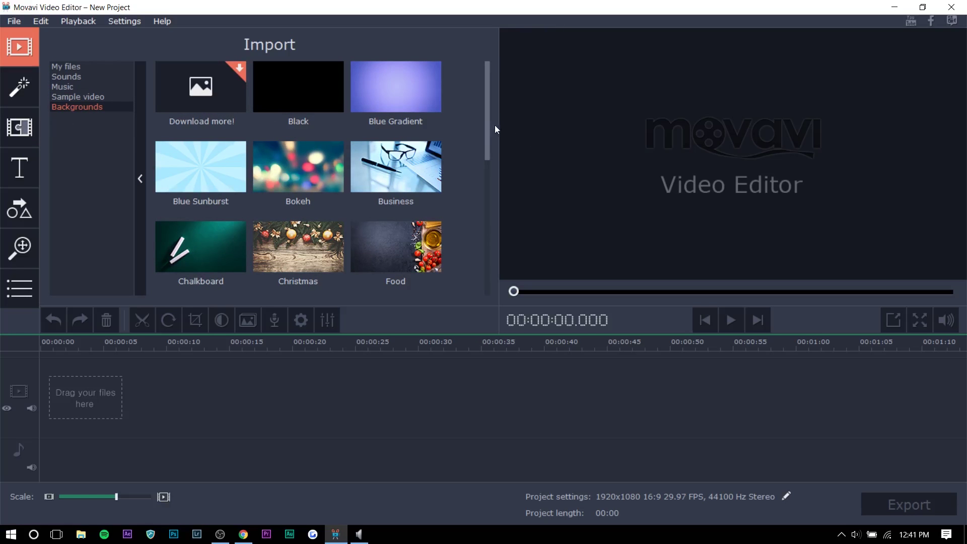
{"action": "scroll", "coordinate": [490, 167], "scroll_direction": "down", "scroll_amount": 2}
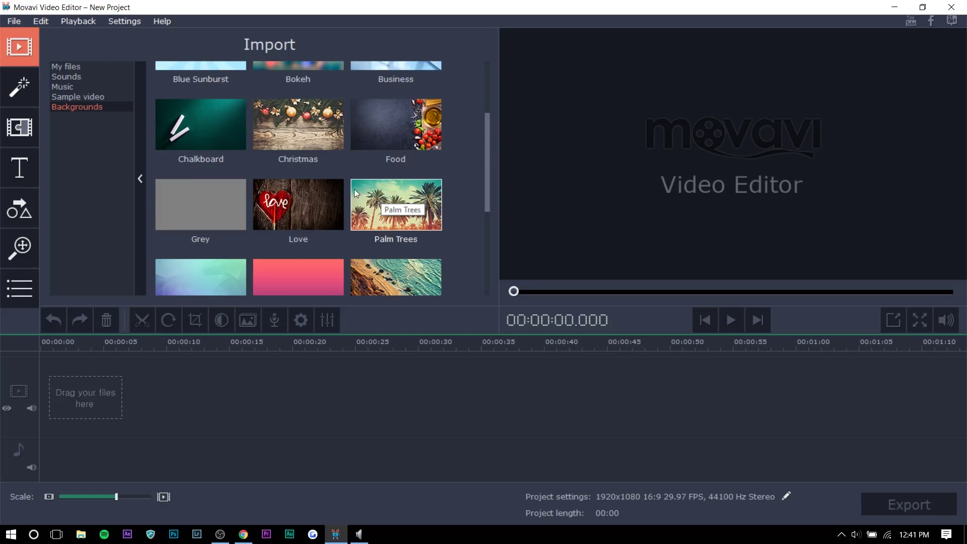
{"action": "left_click", "coordinate": [76, 97]}
{"action": "scroll", "coordinate": [443, 181], "scroll_direction": "up", "scroll_amount": 1}
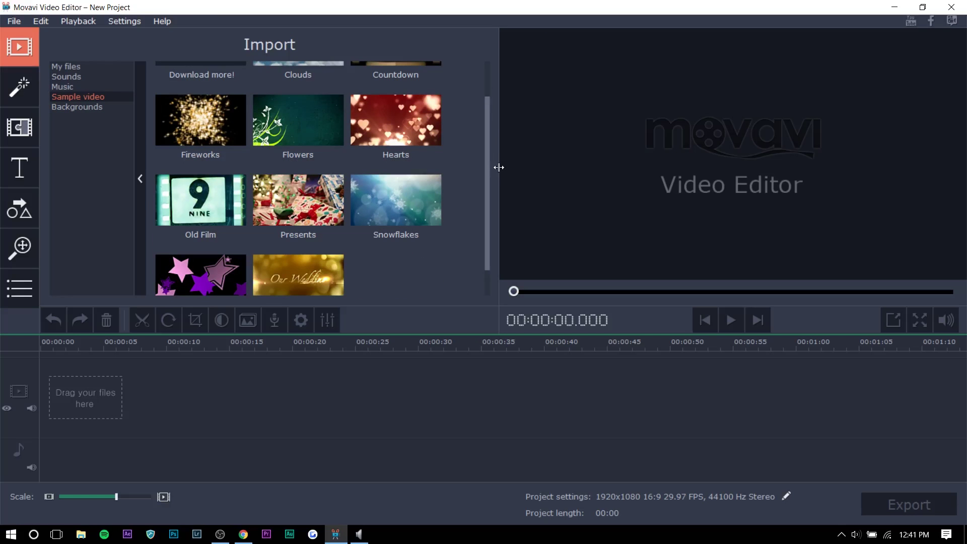
{"action": "left_click_drag", "start_coordinate": [488, 167], "coordinate": [491, 130]}
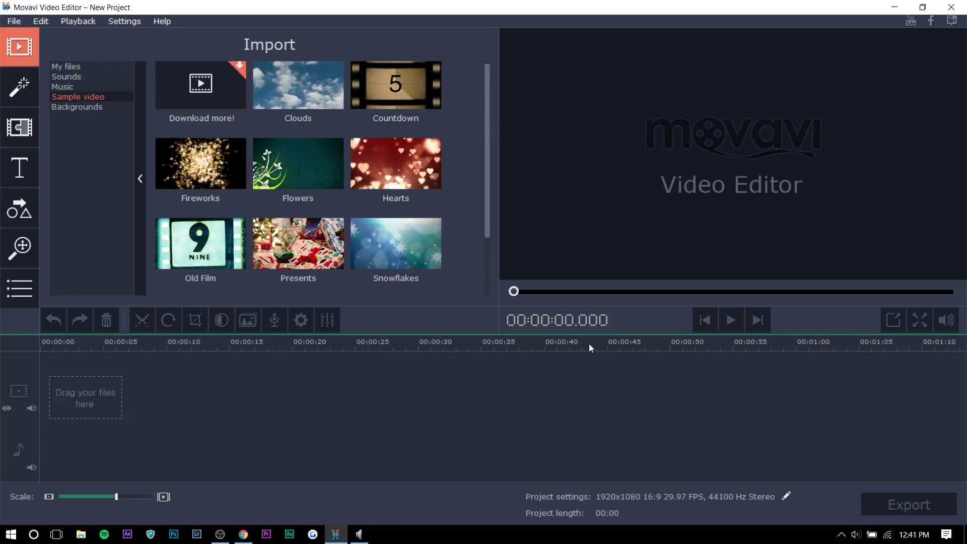
{"action": "left_click", "coordinate": [105, 87]}
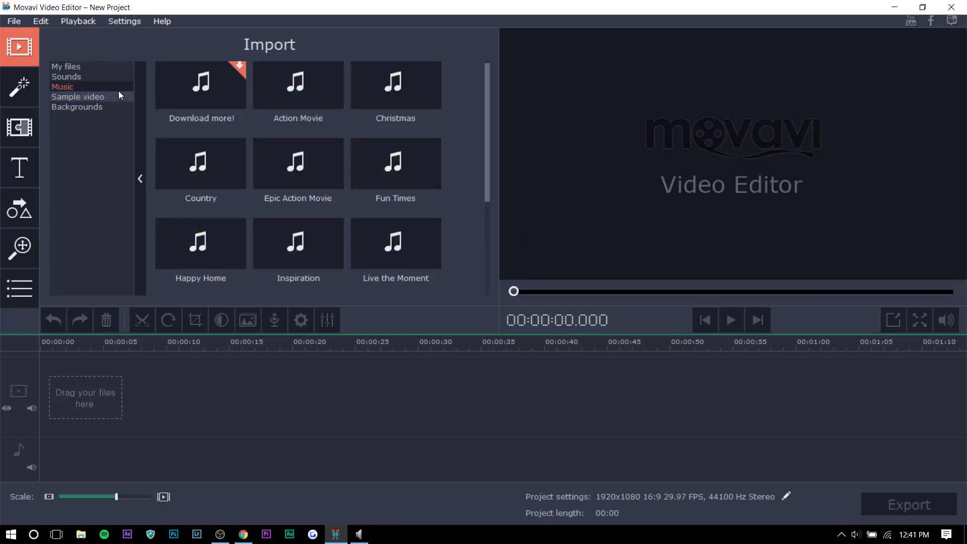
{"action": "left_click", "coordinate": [65, 79]}
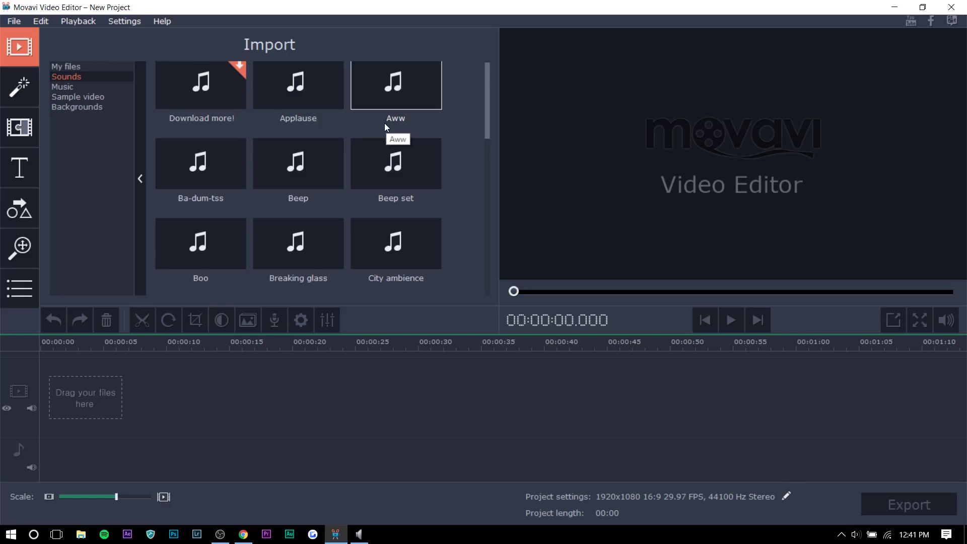
Add the Intro and Outro clips to the video track and Romantic_Guitar.mp3 at 0:00.
{"action": "left_click_drag", "start_coordinate": [385, 123], "coordinate": [201, 379]}
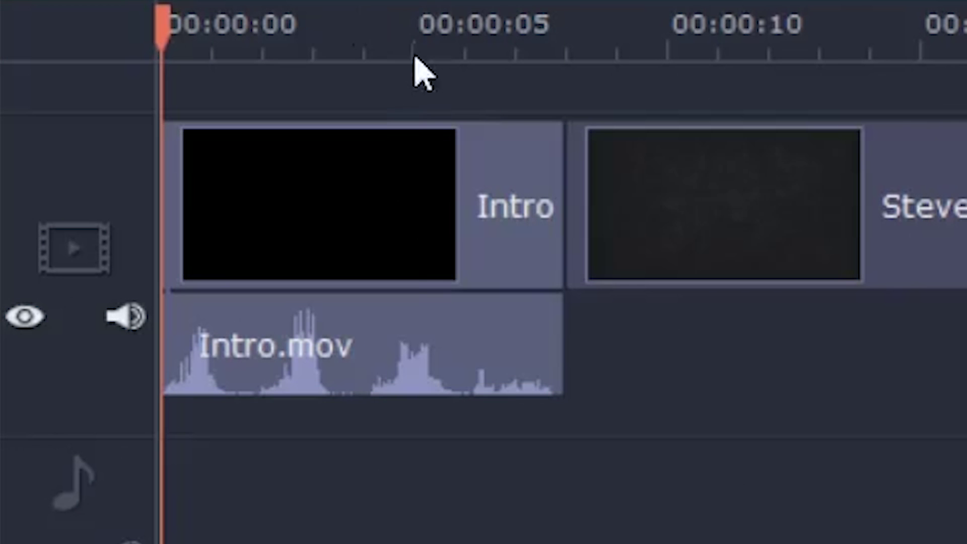
{"action": "left_click_drag", "start_coordinate": [181, 344], "coordinate": [206, 343]}
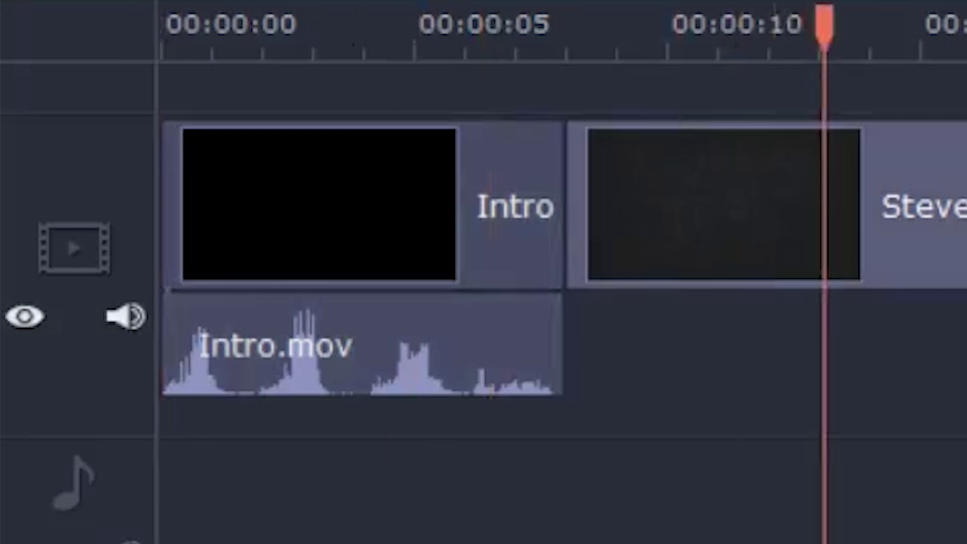
{"action": "scroll", "coordinate": [421, 222], "scroll_direction": "down", "scroll_amount": 1}
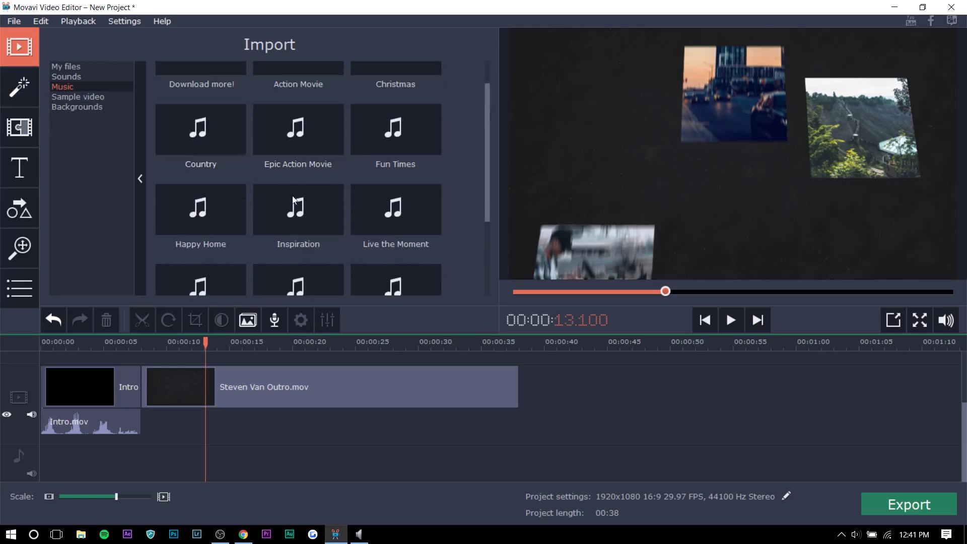
{"action": "scroll", "coordinate": [228, 242], "scroll_direction": "down", "scroll_amount": 2}
{"action": "left_click_drag", "start_coordinate": [217, 236], "coordinate": [52, 451]}
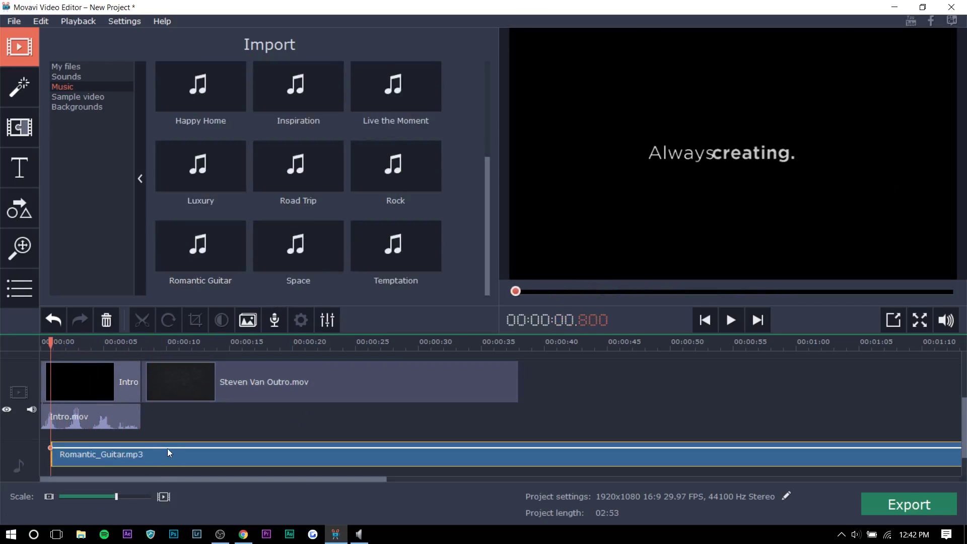
{"action": "left_click_drag", "start_coordinate": [167, 449], "coordinate": [123, 454]}
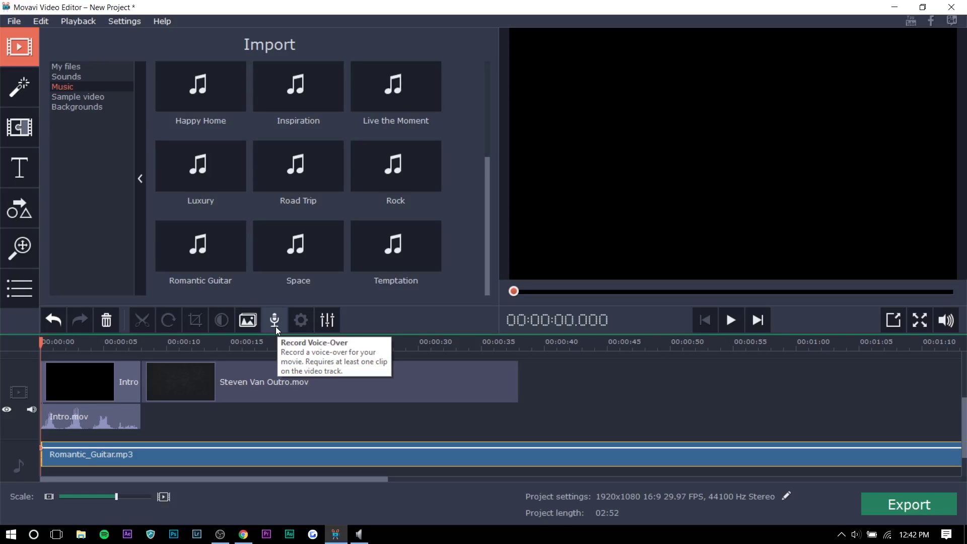
Give the Romantic_Guitar.mp3 music a 1.0 sec fade-in and fade-out.
{"action": "left_click", "coordinate": [62, 345]}
{"action": "left_click", "coordinate": [322, 321]}
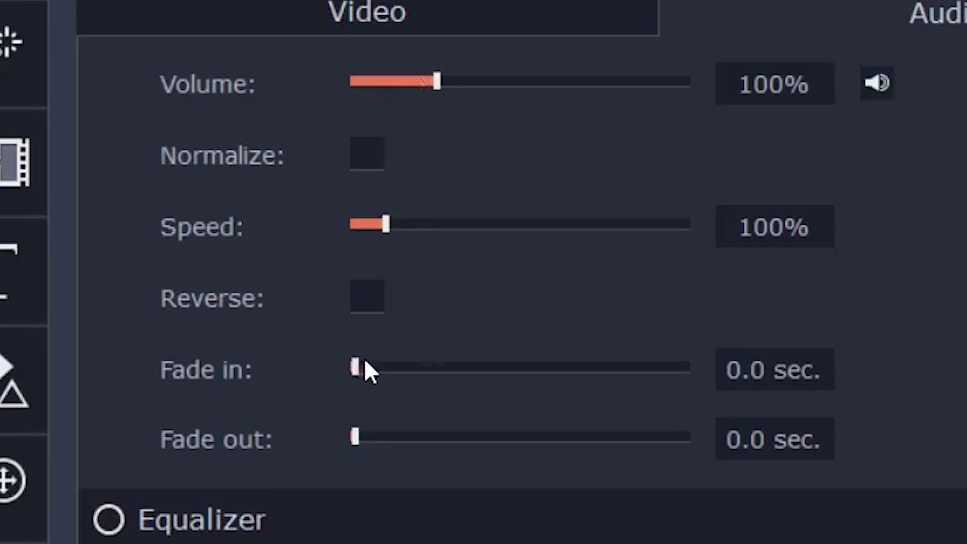
{"action": "left_click_drag", "start_coordinate": [364, 368], "coordinate": [427, 375]}
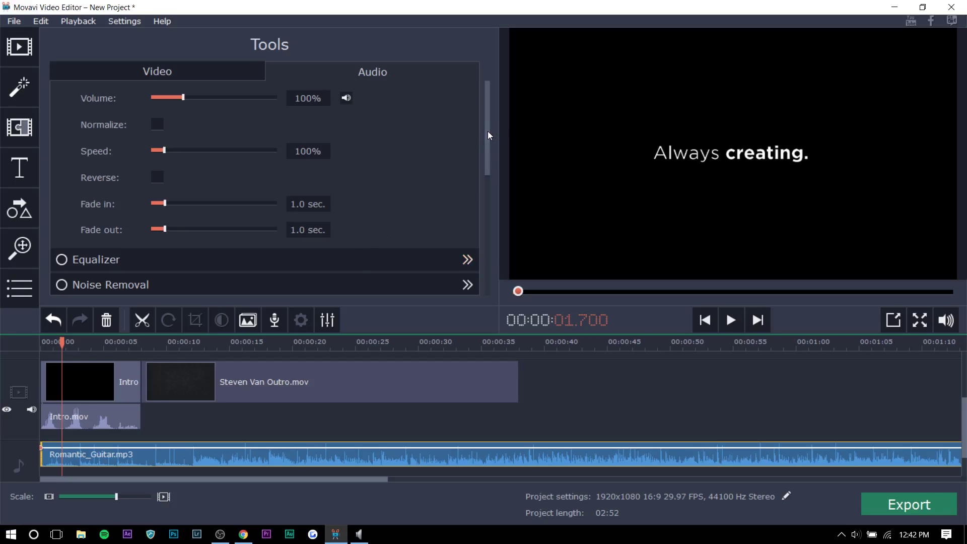
{"action": "scroll", "coordinate": [489, 135], "scroll_direction": "down", "scroll_amount": 3}
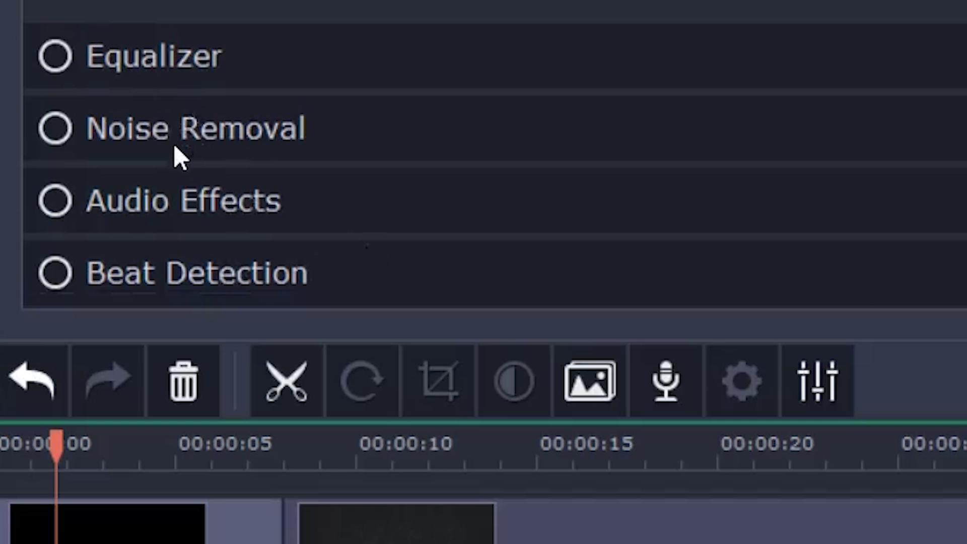
Leave the music's audio effect at None, then show the Filters library for the Intro clip.
{"action": "left_click", "coordinate": [280, 222]}
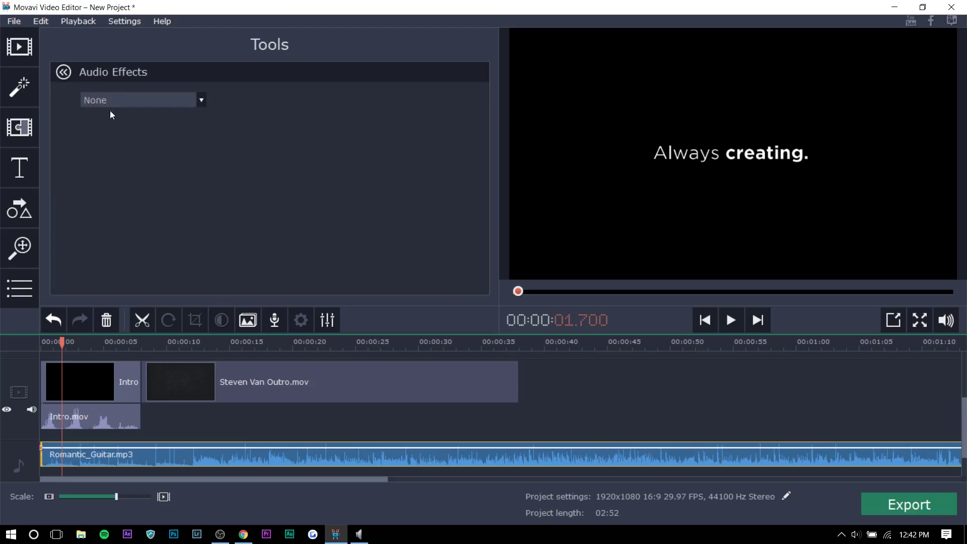
{"action": "left_click", "coordinate": [120, 101]}
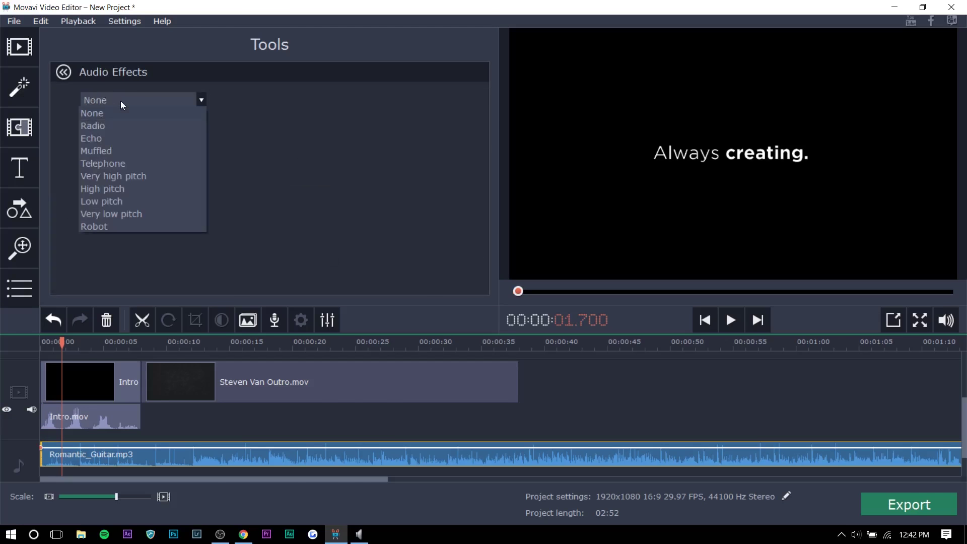
{"action": "left_click", "coordinate": [120, 100]}
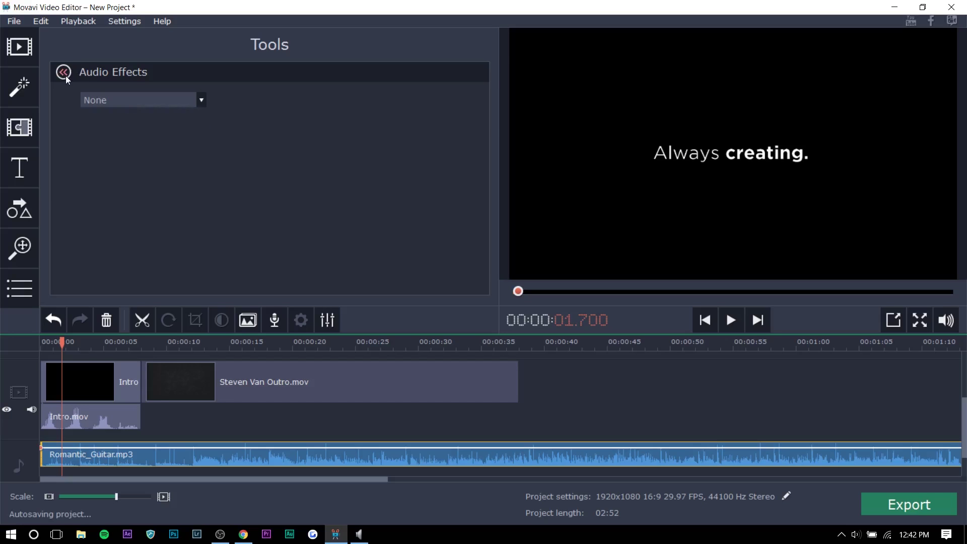
{"action": "left_click", "coordinate": [64, 72]}
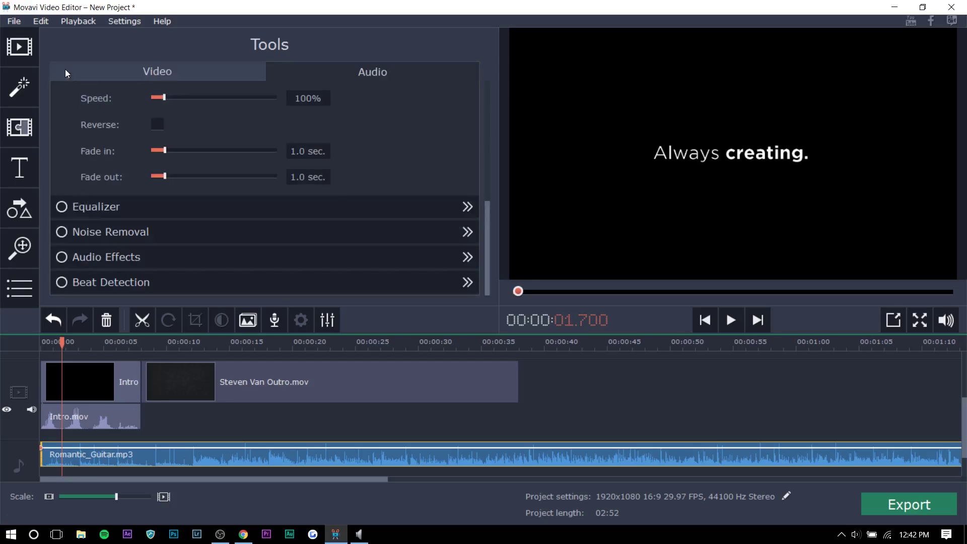
{"action": "left_click", "coordinate": [119, 381]}
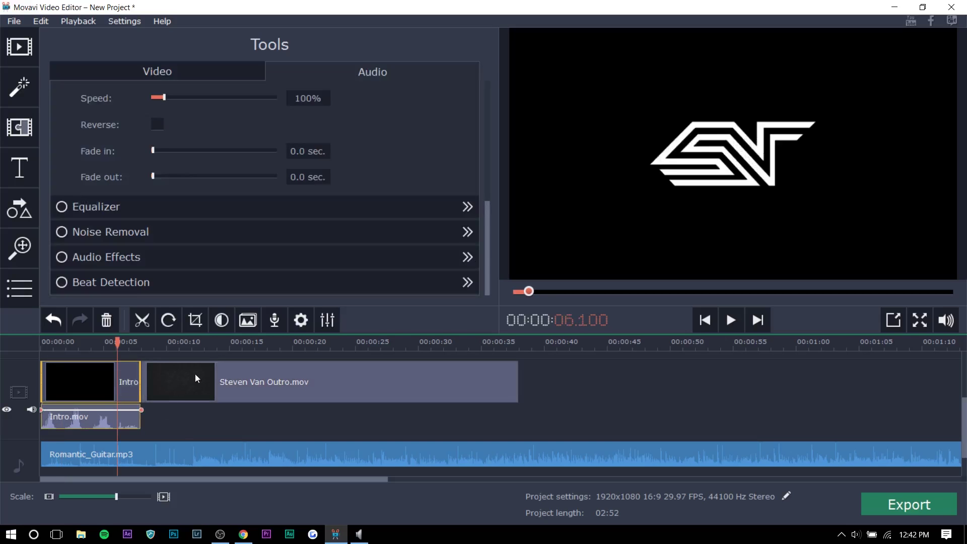
{"action": "left_click", "coordinate": [31, 79]}
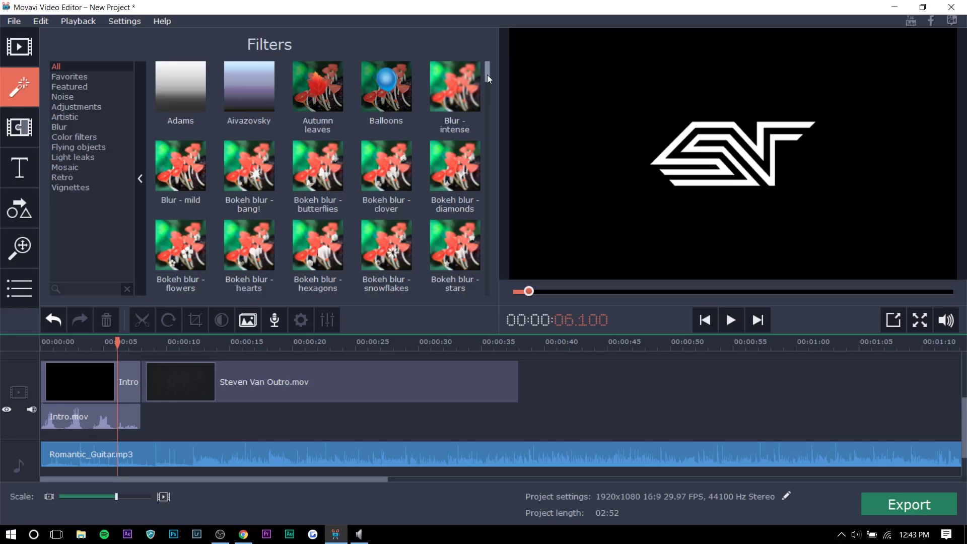
{"action": "left_click_drag", "start_coordinate": [488, 75], "coordinate": [480, 119]}
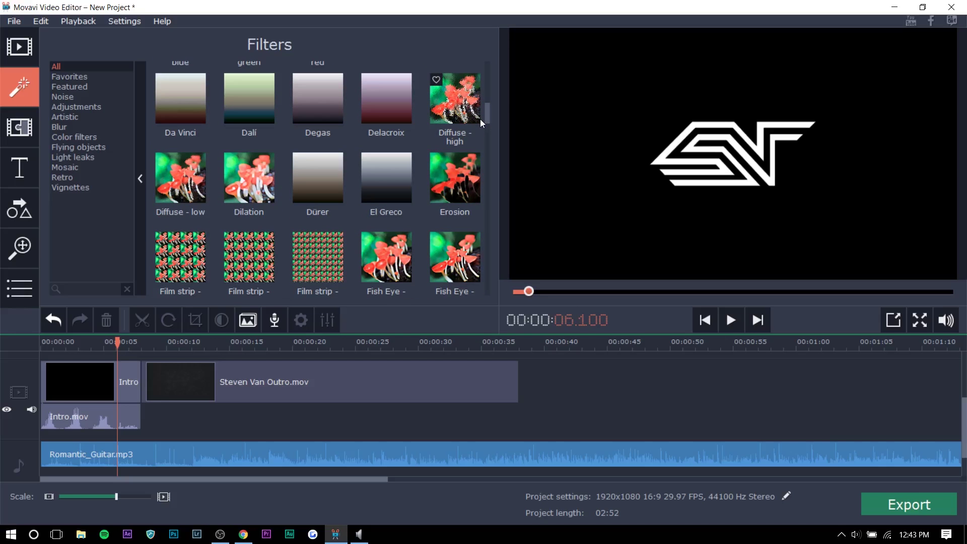
{"action": "left_click_drag", "start_coordinate": [480, 119], "coordinate": [476, 163]}
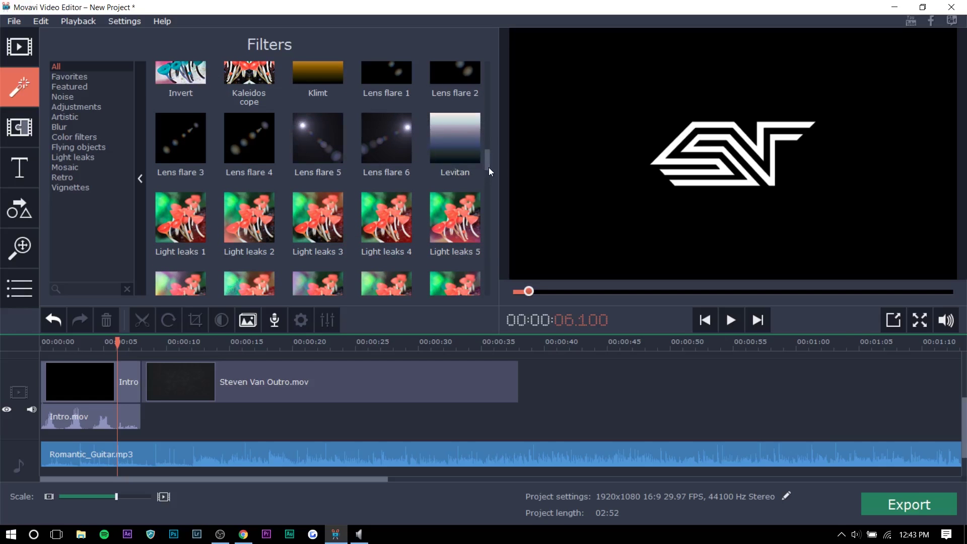
{"action": "left_click_drag", "start_coordinate": [487, 167], "coordinate": [487, 179]}
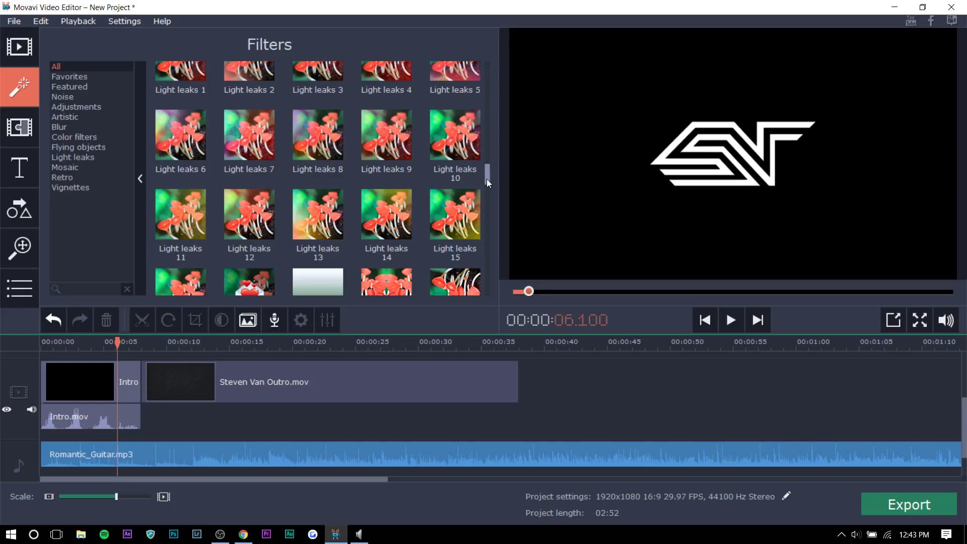
{"action": "left_click_drag", "start_coordinate": [487, 179], "coordinate": [46, 132]}
Place the Twist ↓ transition between the Intro and Outro clips.
{"action": "left_click", "coordinate": [19, 127]}
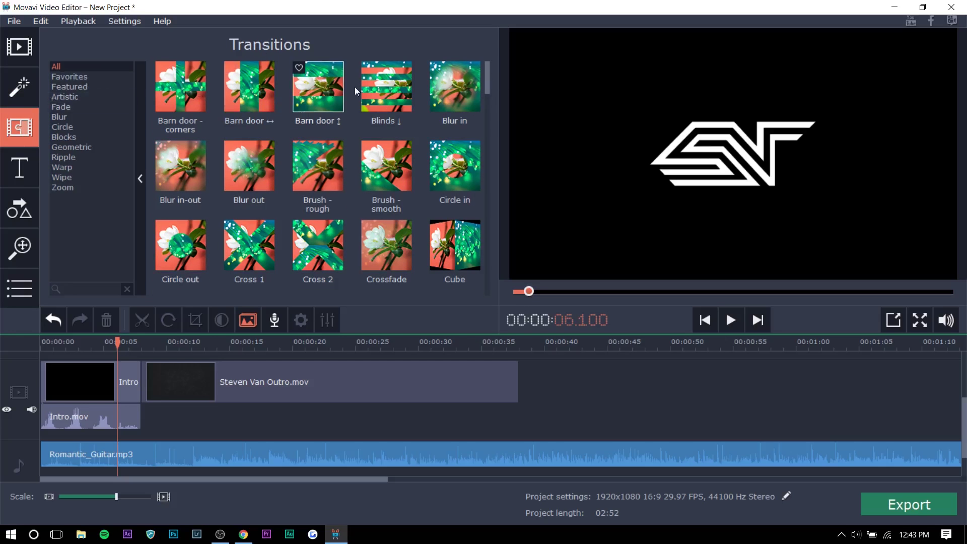
{"action": "left_click_drag", "start_coordinate": [486, 83], "coordinate": [491, 267]}
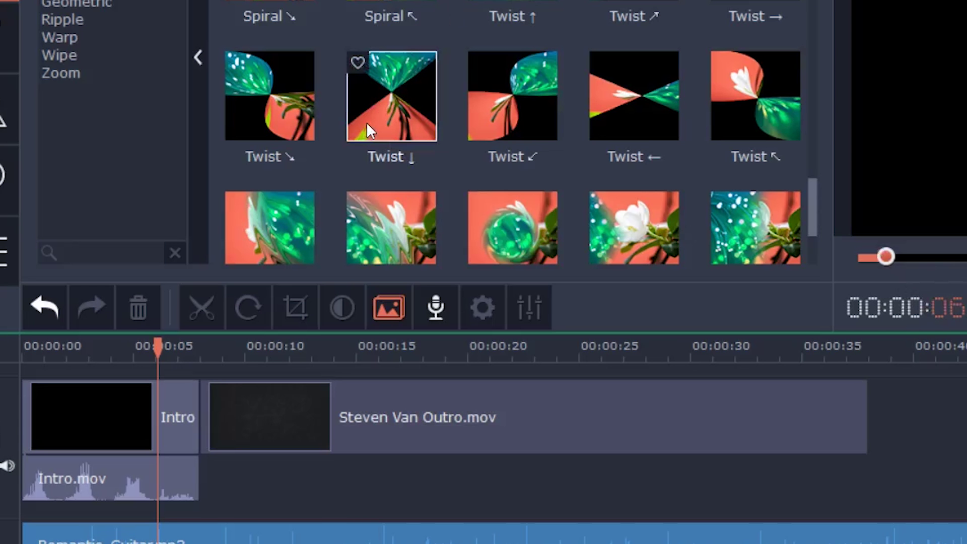
{"action": "left_click_drag", "start_coordinate": [238, 213], "coordinate": [135, 374]}
{"action": "left_click_drag", "start_coordinate": [191, 407], "coordinate": [192, 409]}
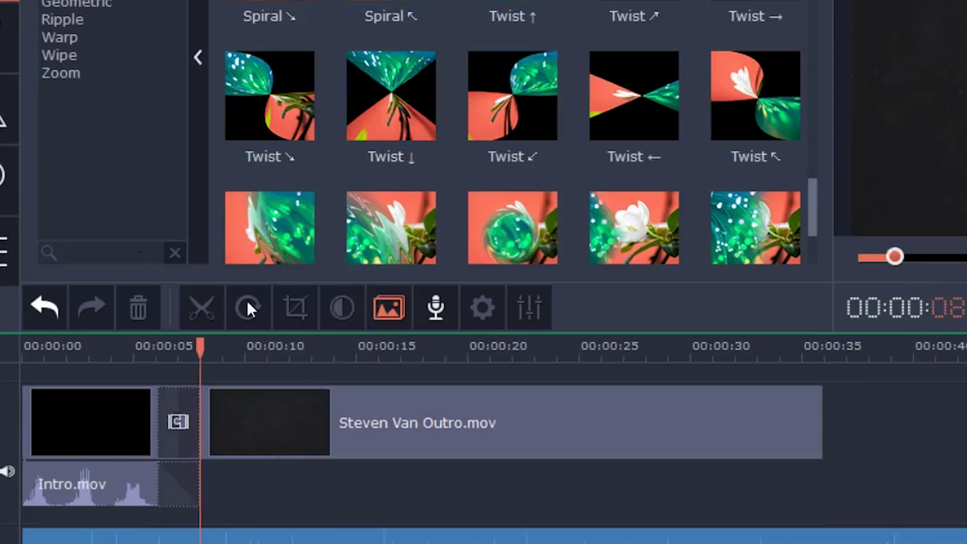
Rewind to just before the transition and bring up the Titles library.
{"action": "left_click_drag", "start_coordinate": [224, 355], "coordinate": [173, 356]}
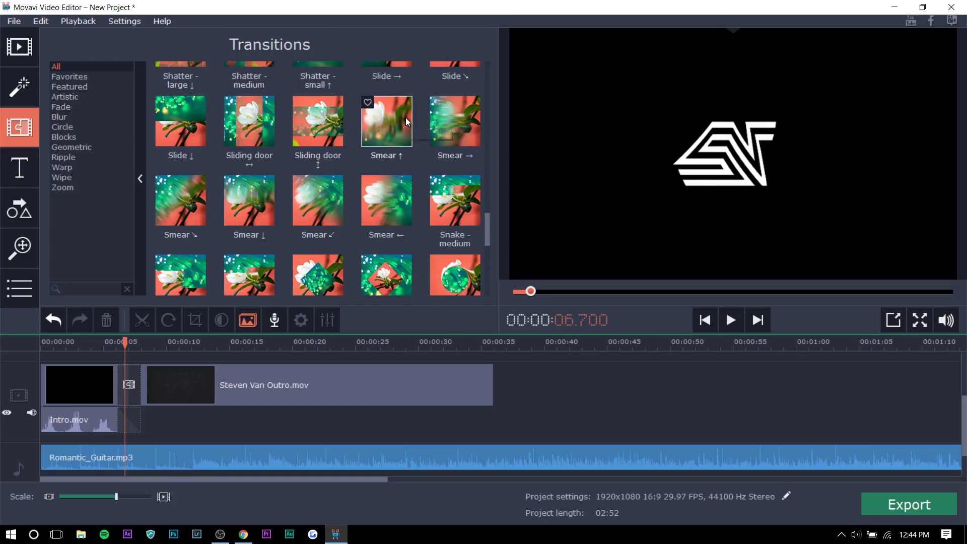
{"action": "scroll", "coordinate": [407, 120], "scroll_direction": "up", "scroll_amount": 1}
{"action": "scroll", "coordinate": [406, 117], "scroll_direction": "up", "scroll_amount": 2}
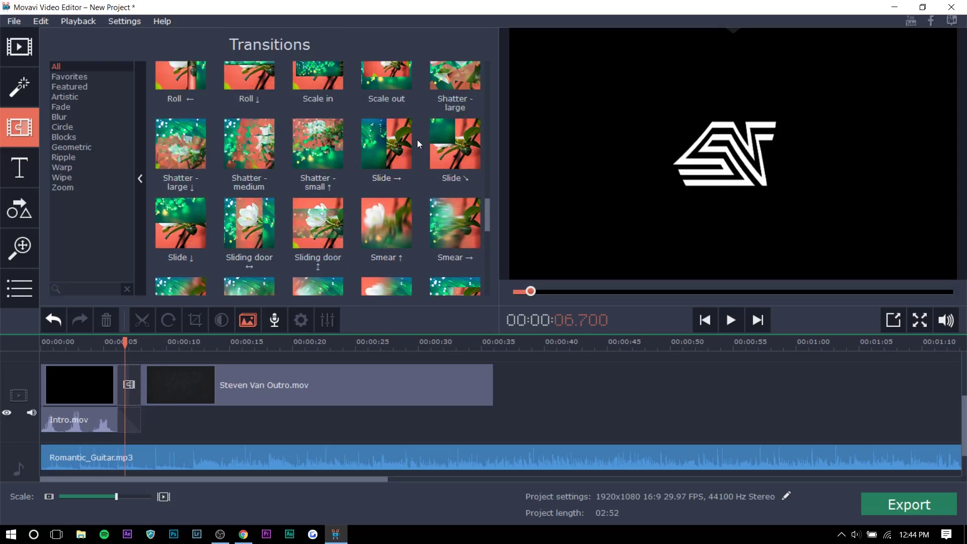
{"action": "scroll", "coordinate": [447, 155], "scroll_direction": "up", "scroll_amount": 2}
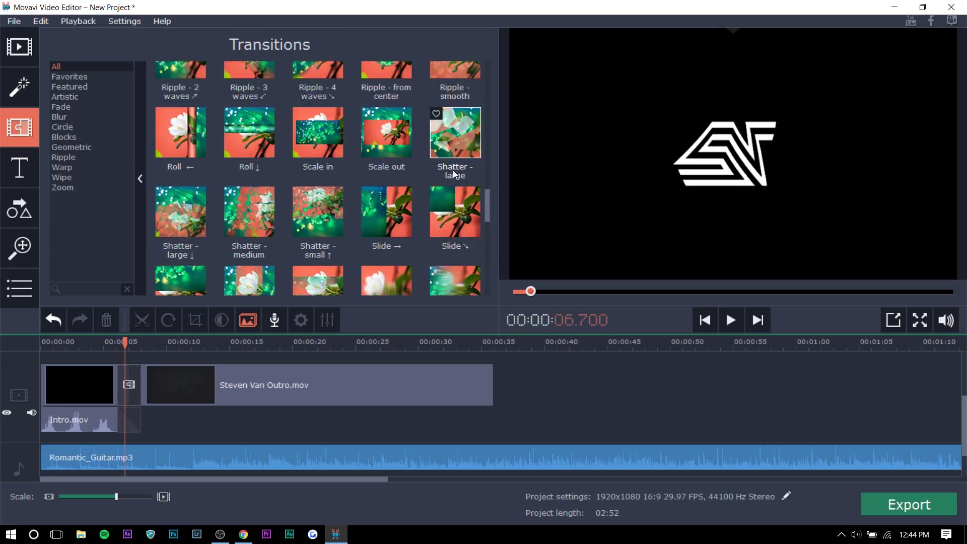
{"action": "scroll", "coordinate": [450, 168], "scroll_direction": "up", "scroll_amount": 10}
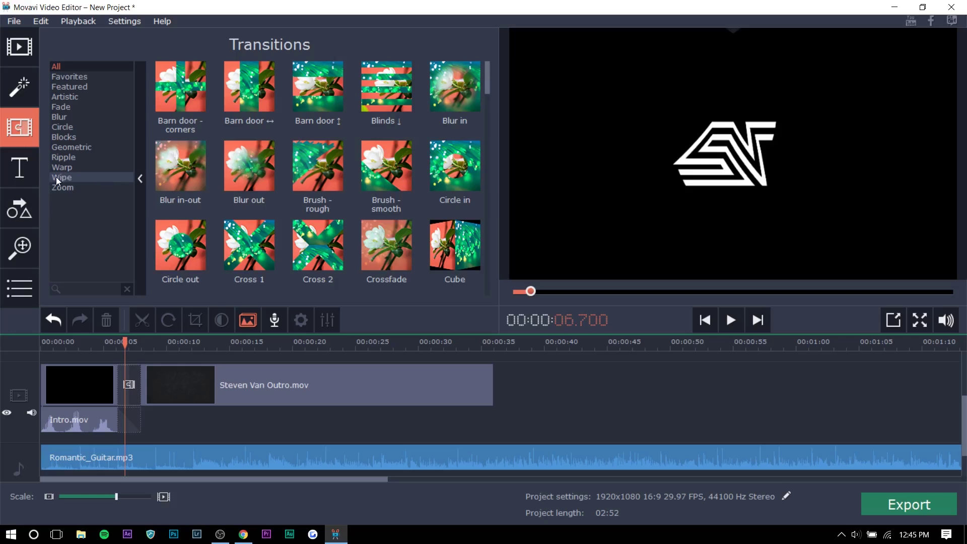
{"action": "left_click", "coordinate": [20, 168]}
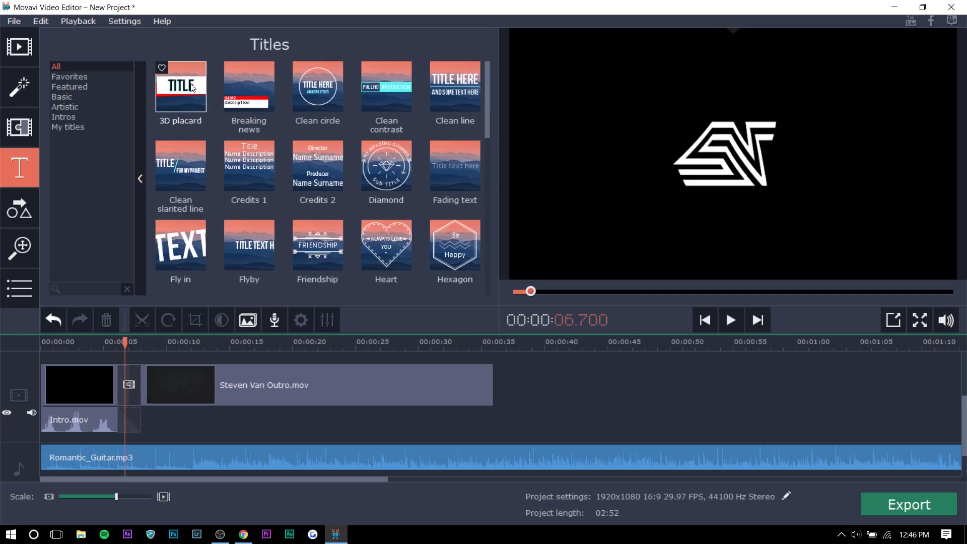
Add a Clean circle title reading NEW VIDEO / VERTIGO EFFECT near 00:00:36.
{"action": "left_click_drag", "start_coordinate": [330, 86], "coordinate": [95, 369]}
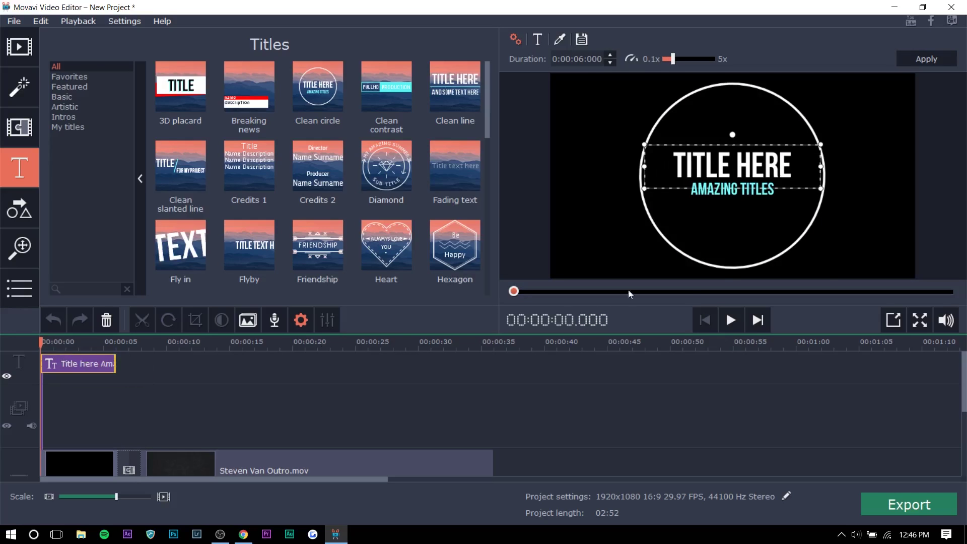
{"action": "left_click", "coordinate": [89, 345]}
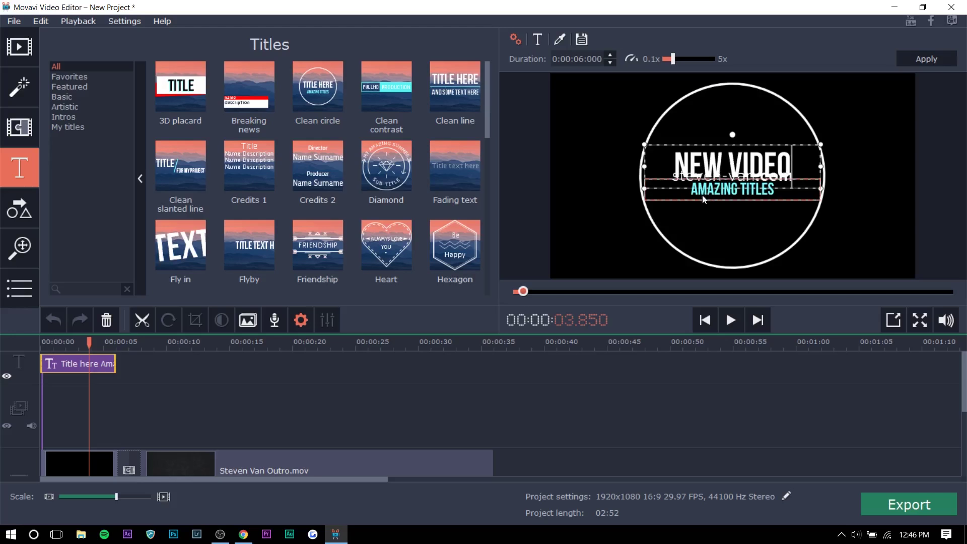
{"action": "double_click", "coordinate": [704, 194]}
{"action": "type", "text": "VERTIGO EFFECT"}
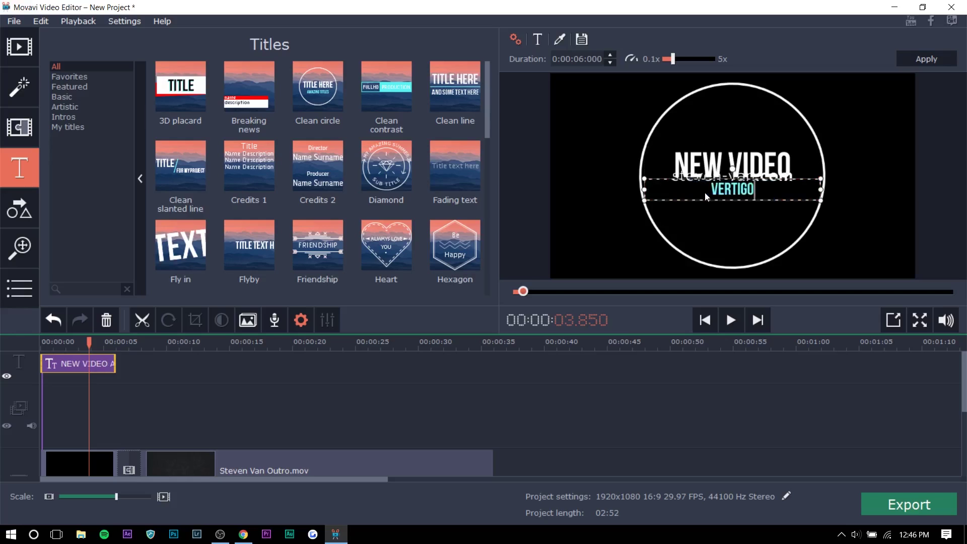
{"action": "left_click", "coordinate": [471, 406]}
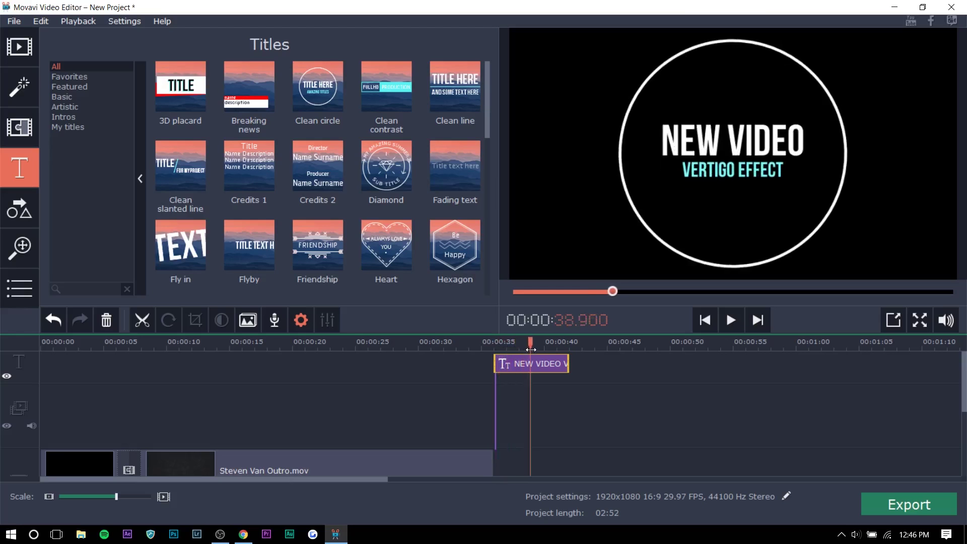
{"action": "left_click", "coordinate": [590, 375]}
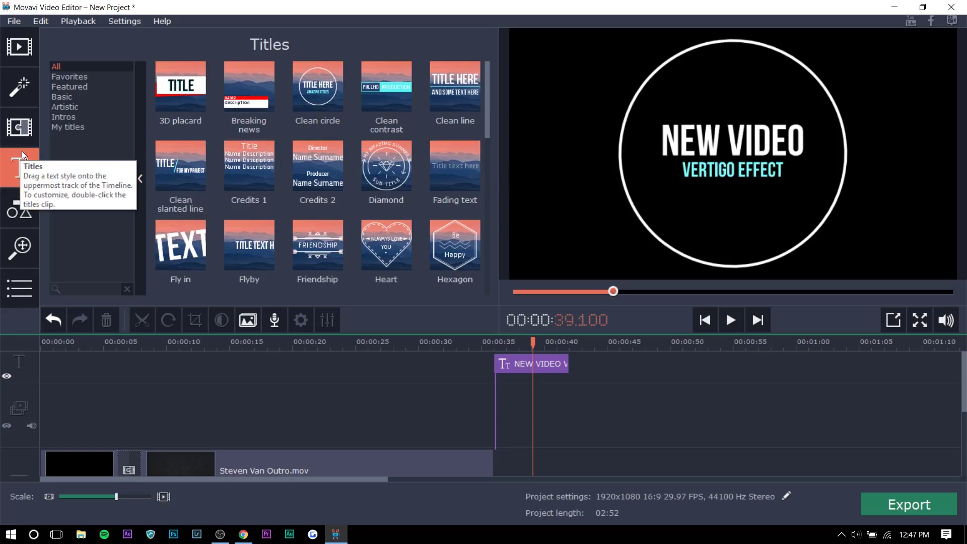
Scroll through the Callouts library's arrows, shapes and speech bubbles.
{"action": "left_click", "coordinate": [20, 208]}
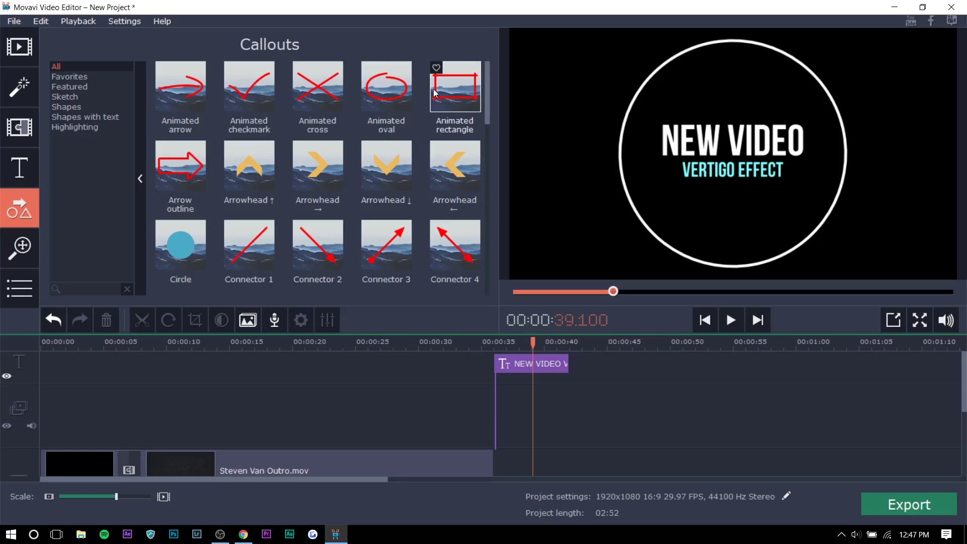
{"action": "left_click_drag", "start_coordinate": [486, 89], "coordinate": [461, 152]}
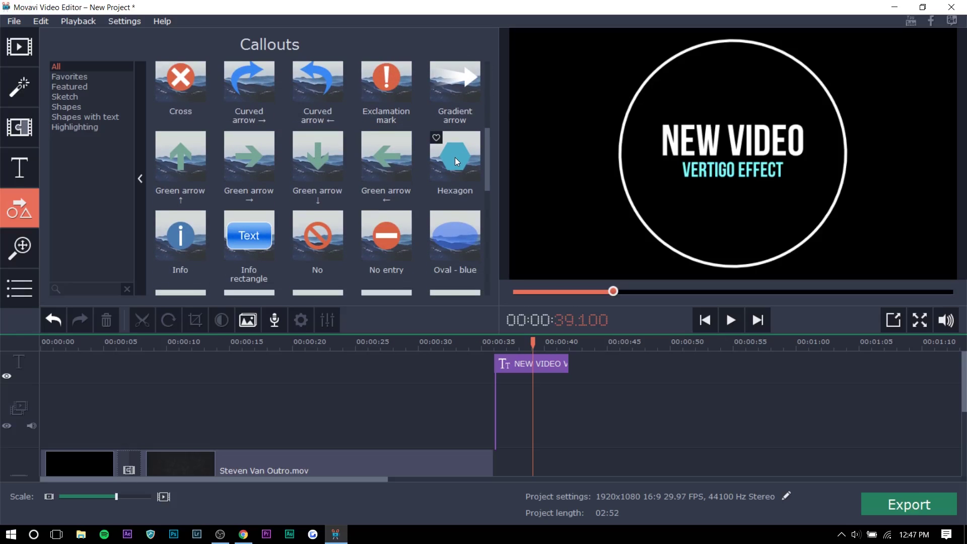
{"action": "scroll", "coordinate": [455, 157], "scroll_direction": "down", "scroll_amount": 8}
{"action": "scroll", "coordinate": [460, 252], "scroll_direction": "down", "scroll_amount": 5}
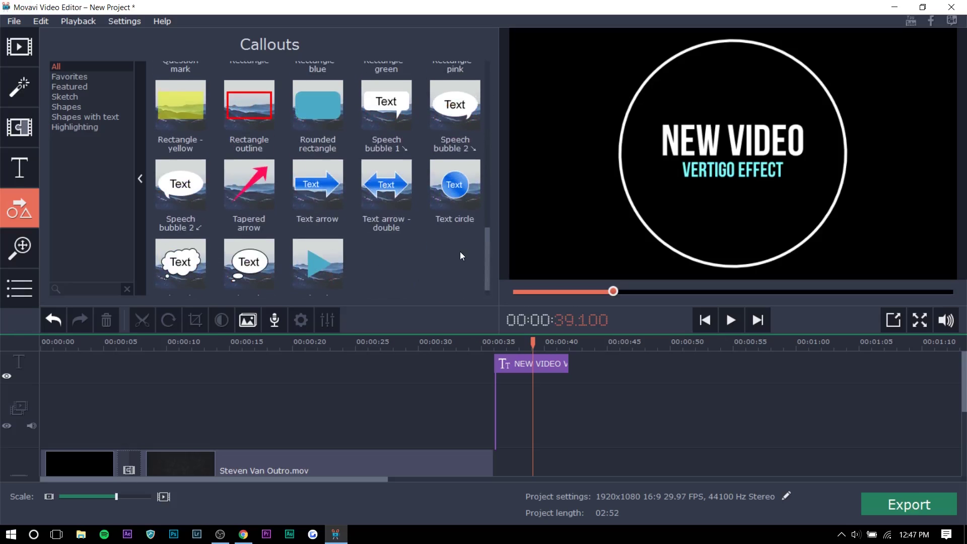
{"action": "left_click_drag", "start_coordinate": [487, 196], "coordinate": [488, 90]}
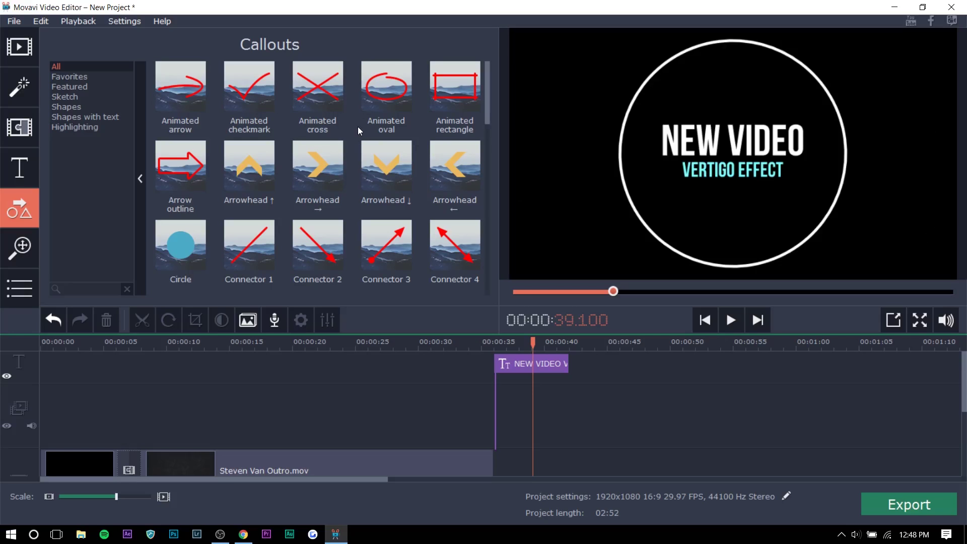
Add a Zoom in effect at 31 s on the Outro clip, framing LATEST UPLOAD.
{"action": "left_click", "coordinate": [19, 247]}
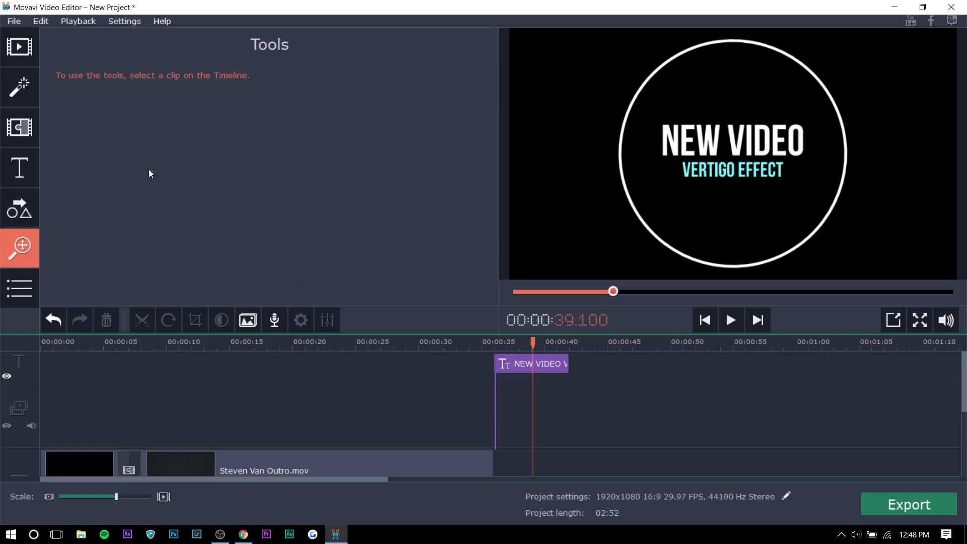
{"action": "left_click", "coordinate": [400, 449]}
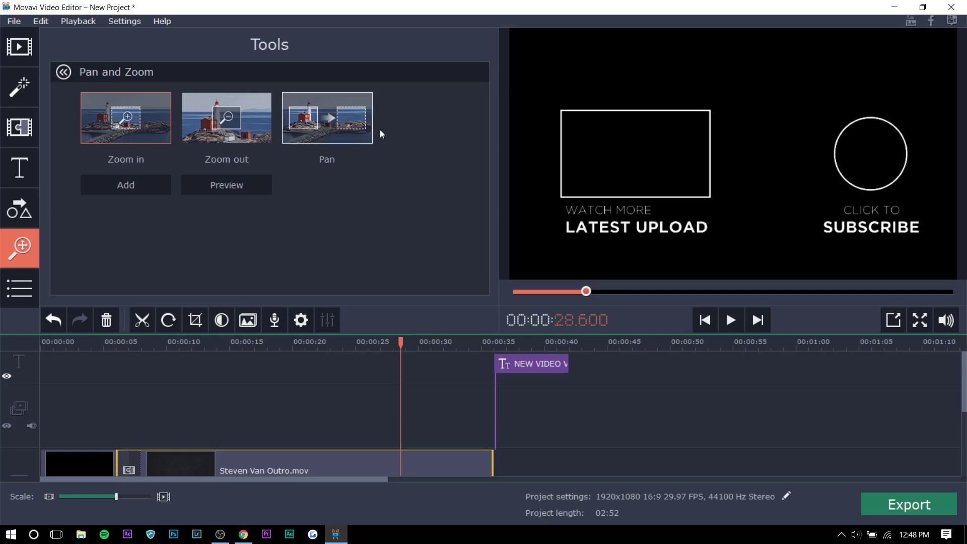
{"action": "left_click", "coordinate": [19, 208]}
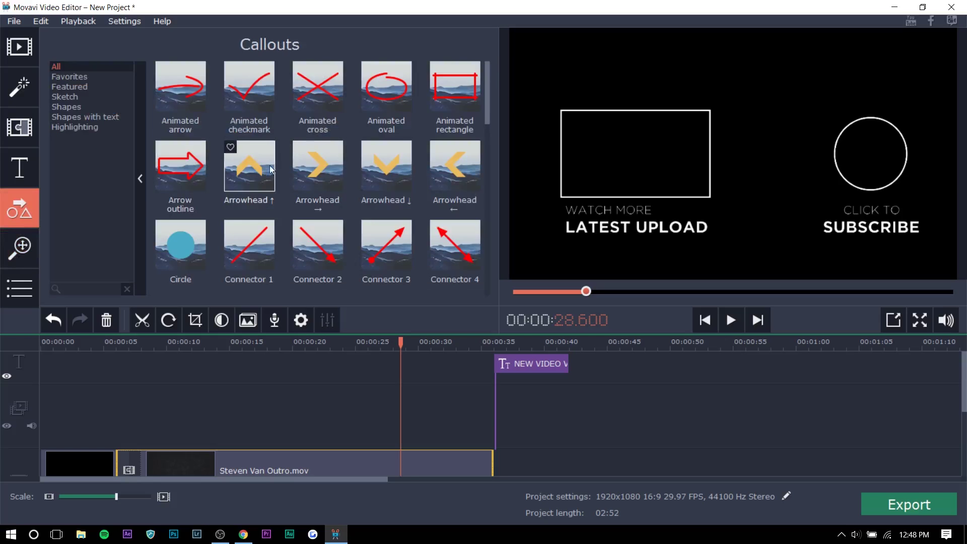
{"action": "scroll", "coordinate": [382, 189], "scroll_direction": "down", "scroll_amount": 5}
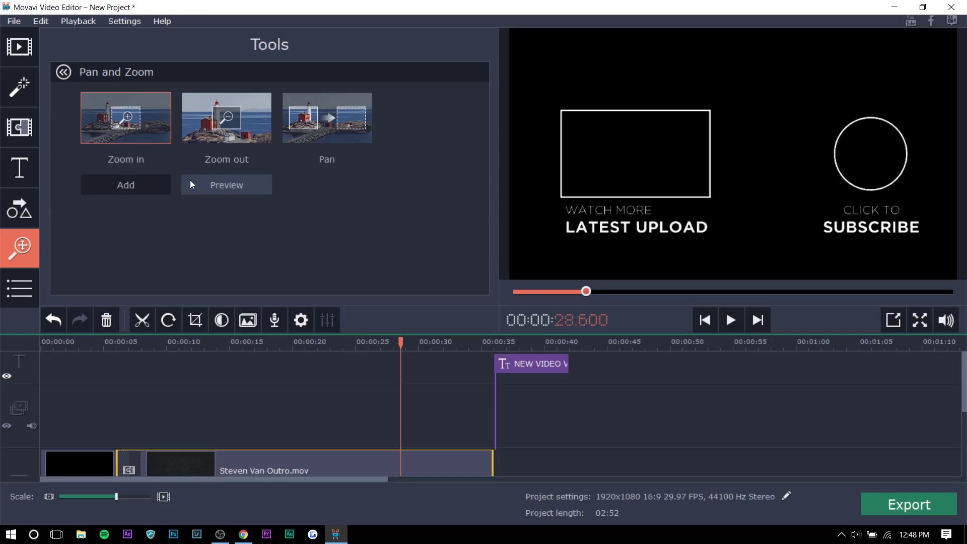
{"action": "left_click", "coordinate": [414, 363]}
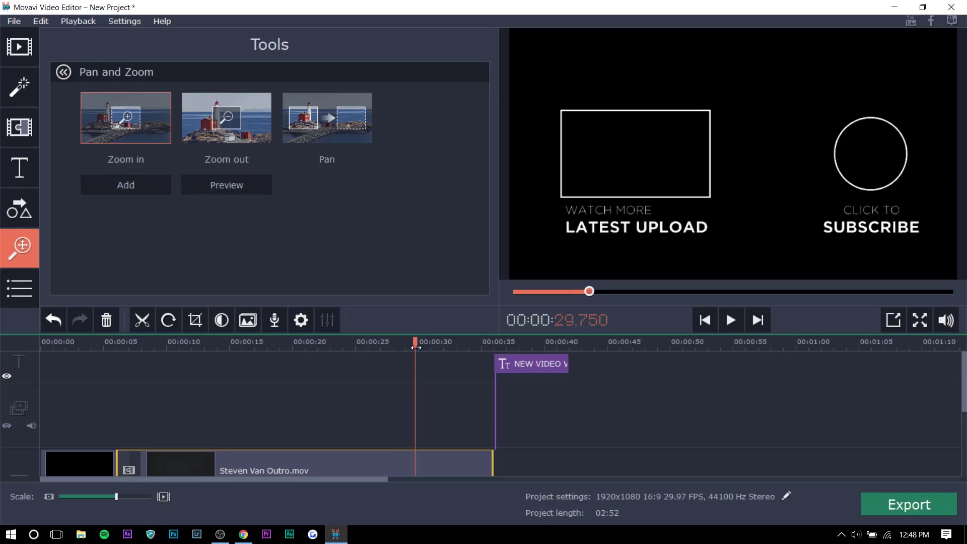
{"action": "left_click", "coordinate": [431, 461]}
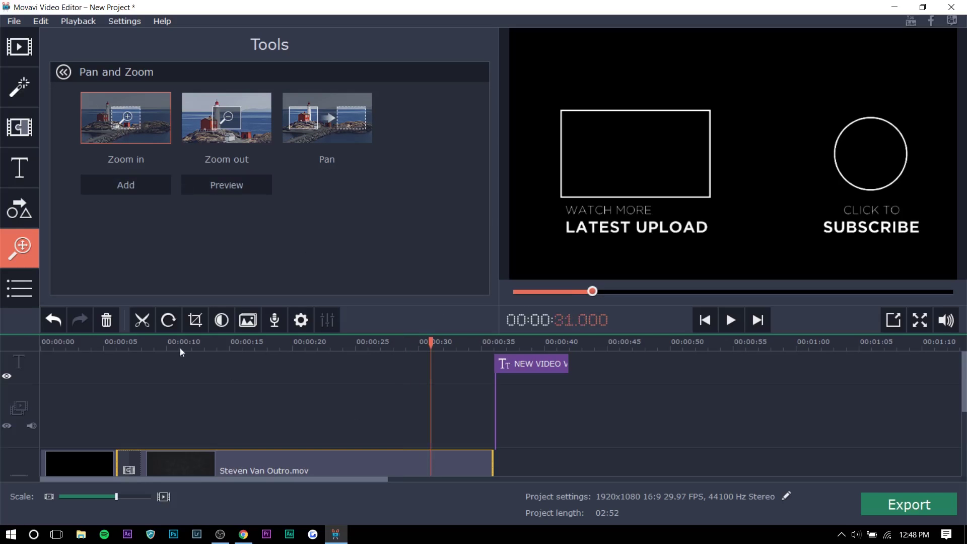
{"action": "left_click", "coordinate": [136, 192]}
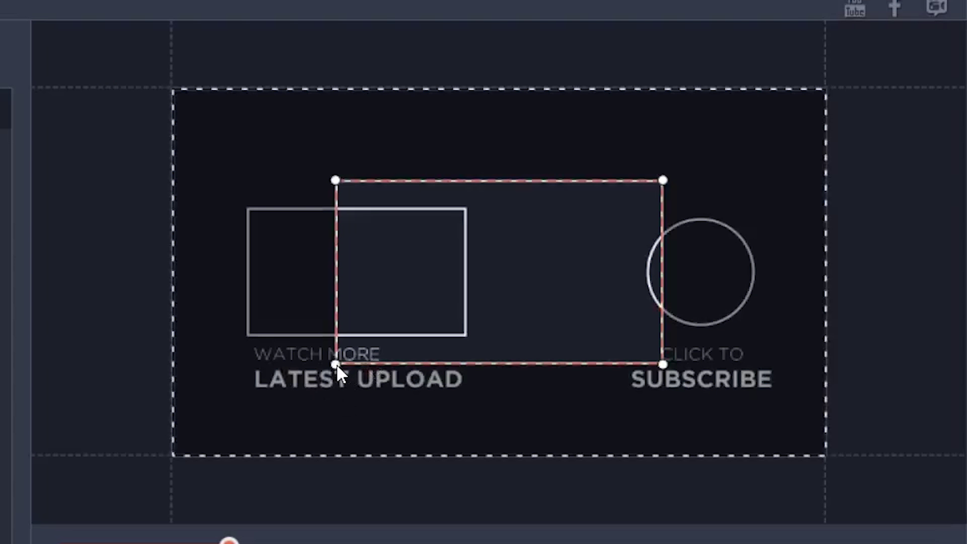
{"action": "left_click_drag", "start_coordinate": [336, 364], "coordinate": [202, 379]}
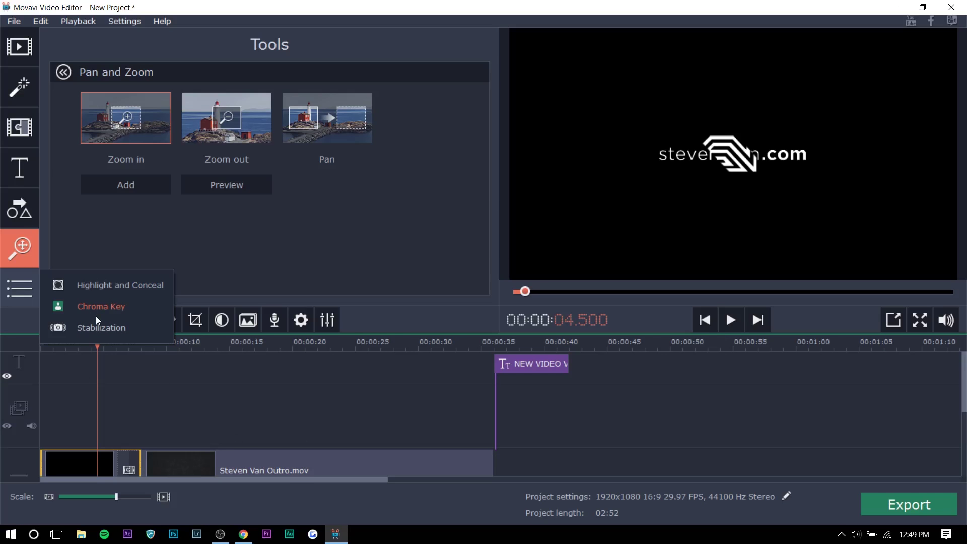
Look at the Highlight and Conceal and Slow Motion tools, then return to the tools list.
{"action": "left_click", "coordinate": [71, 285]}
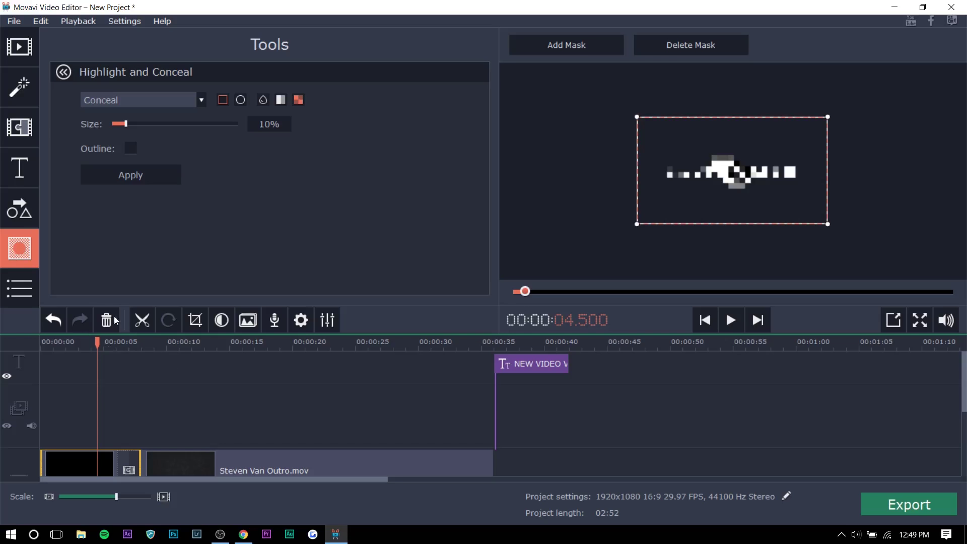
{"action": "left_click", "coordinate": [129, 378]}
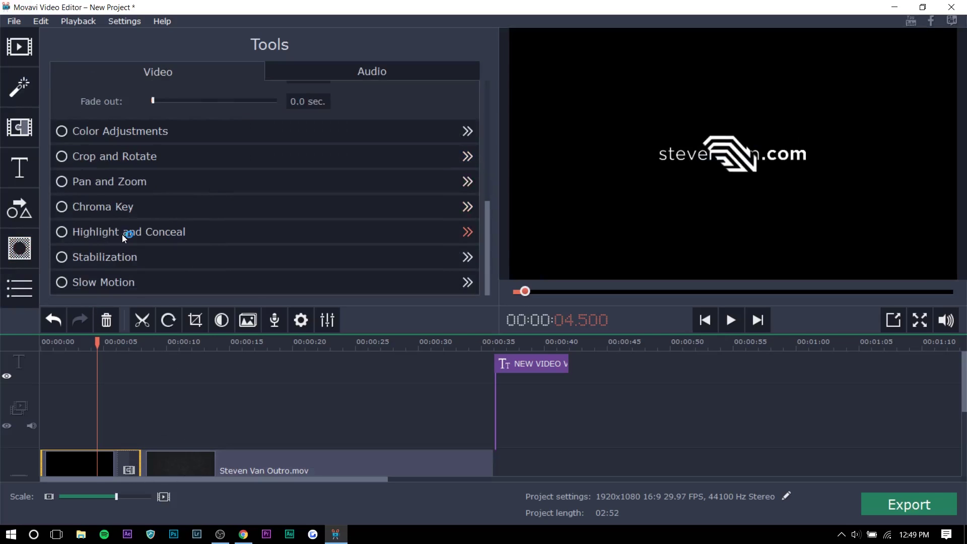
{"action": "left_click", "coordinate": [139, 274]}
{"action": "left_click", "coordinate": [57, 72]}
Switch on Magic Enhance for the intro clip, then deselect it on the timeline.
{"action": "left_click", "coordinate": [267, 55]}
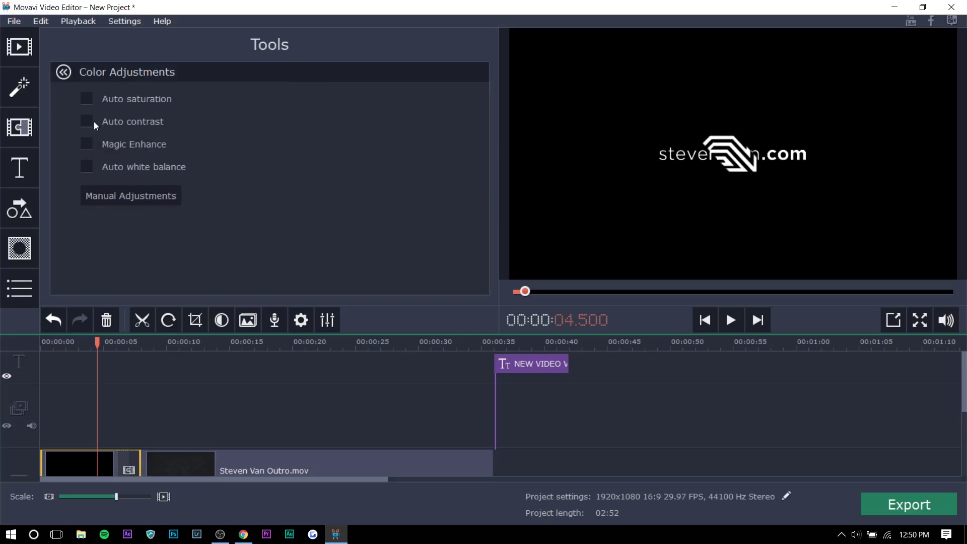
{"action": "left_click", "coordinate": [125, 191]}
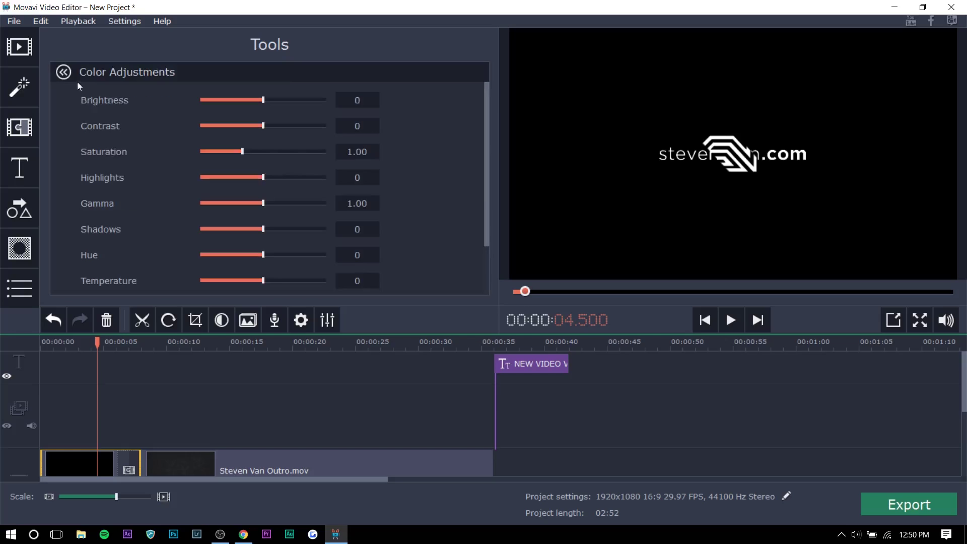
{"action": "left_click", "coordinate": [64, 72]}
{"action": "left_click", "coordinate": [146, 189]}
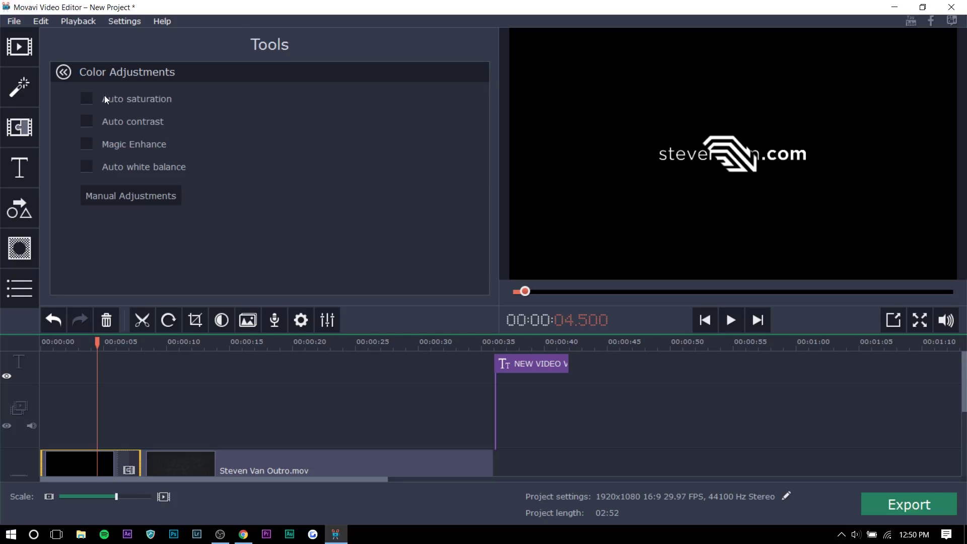
{"action": "left_click", "coordinate": [86, 143]}
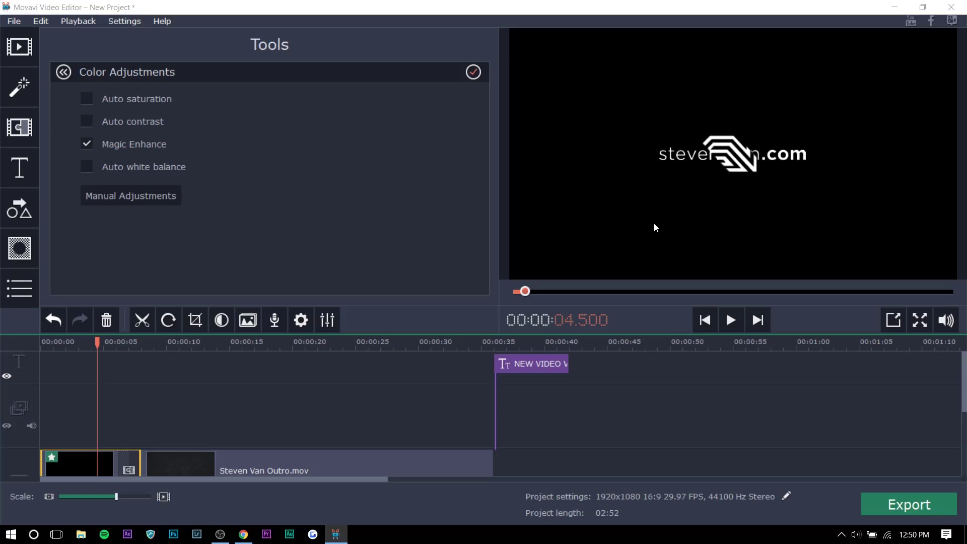
{"action": "left_click", "coordinate": [110, 355]}
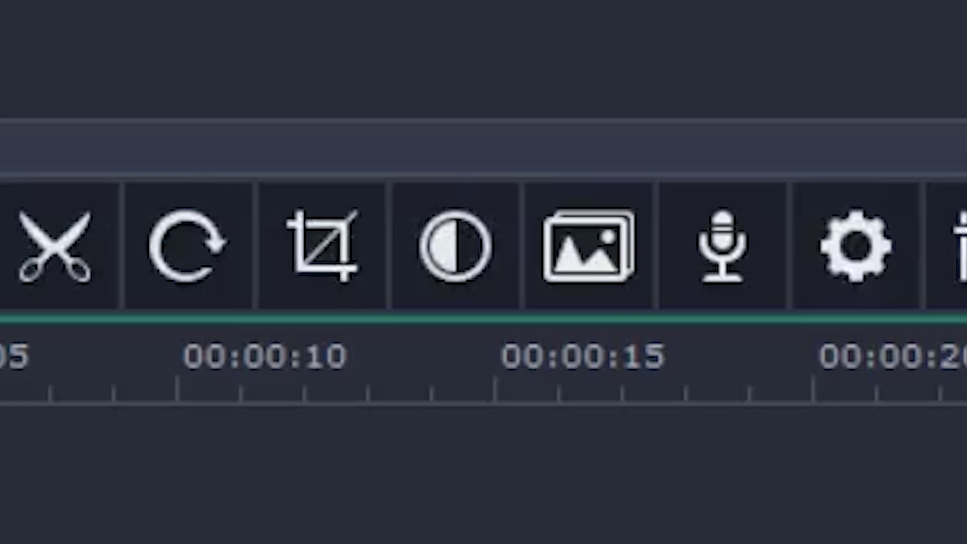
Split the outro clip at 00:17.200, then delete and restore its later part.
{"action": "left_click", "coordinate": [361, 355]}
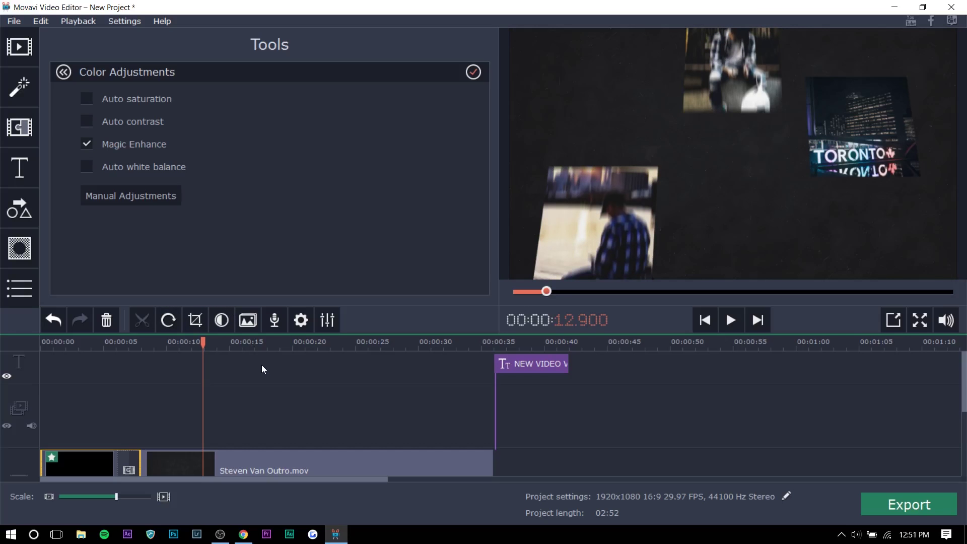
{"action": "left_click", "coordinate": [257, 469]}
{"action": "key", "text": "ctrl+b"}
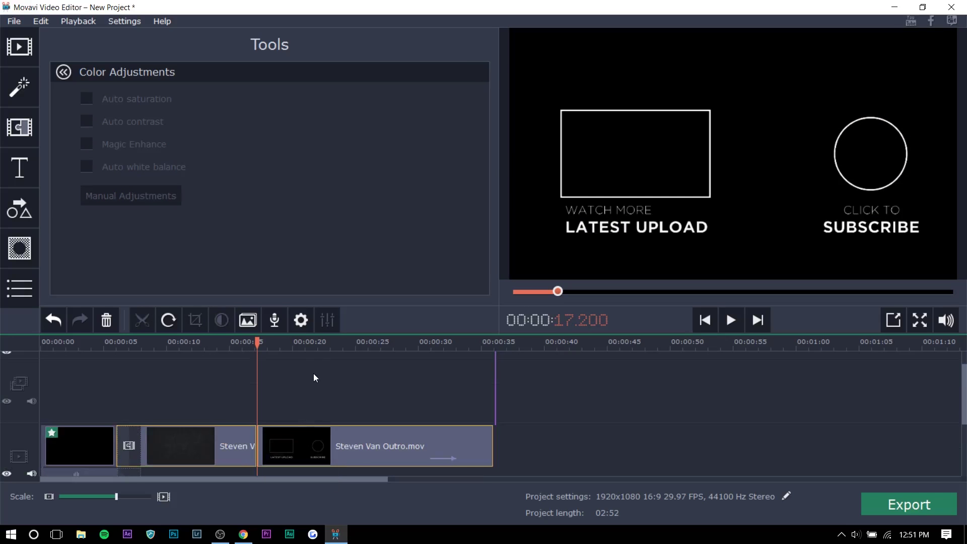
{"action": "left_click", "coordinate": [320, 345]}
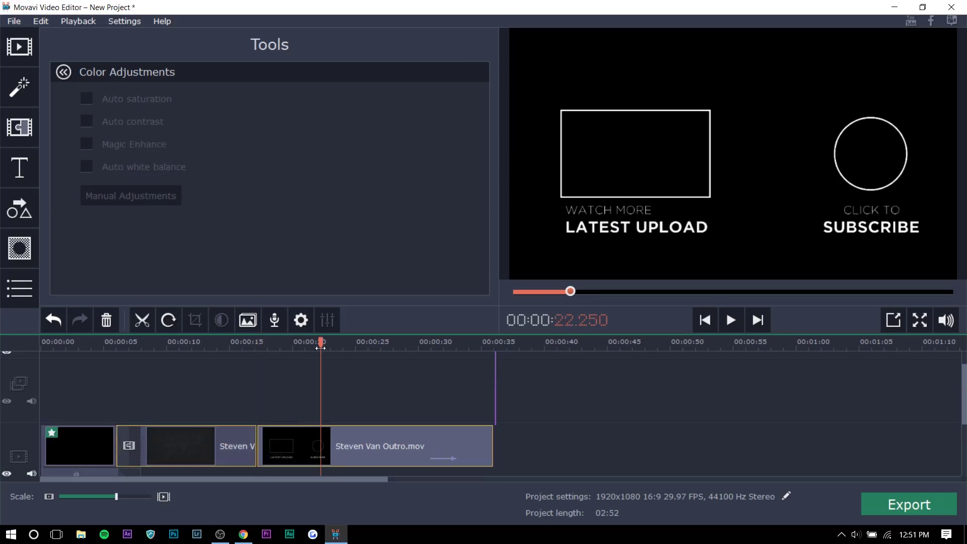
{"action": "left_click", "coordinate": [337, 456]}
{"action": "key", "text": "Delete"}
{"action": "key", "text": "ctrl+z"}
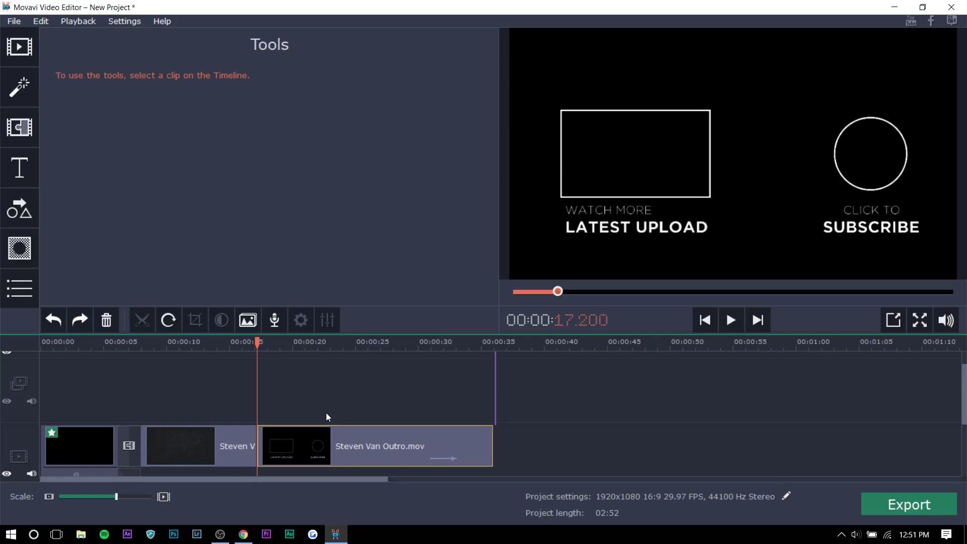
Add a freeze frame to the outro at 00:26.550 and preview the result.
{"action": "left_click", "coordinate": [360, 347]}
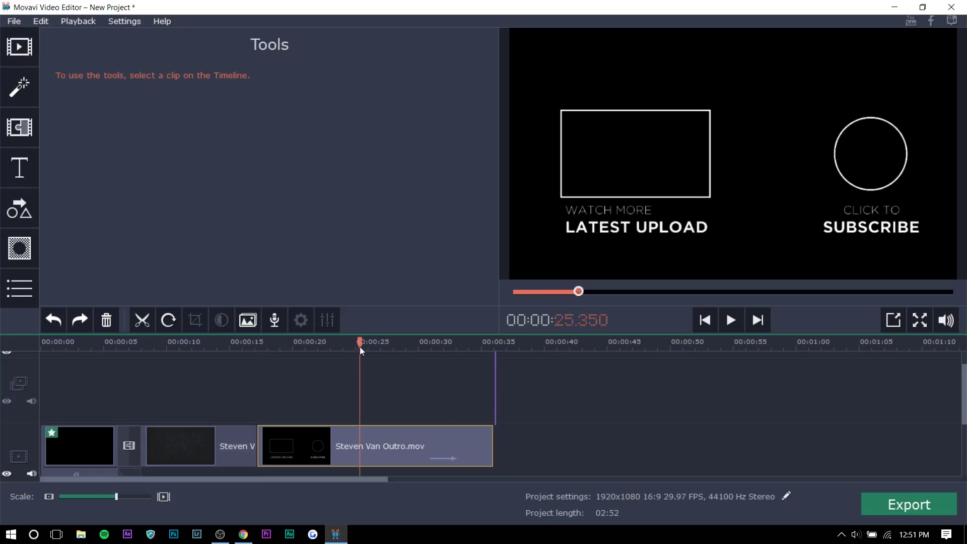
{"action": "left_click", "coordinate": [371, 430]}
{"action": "left_click", "coordinate": [375, 438]}
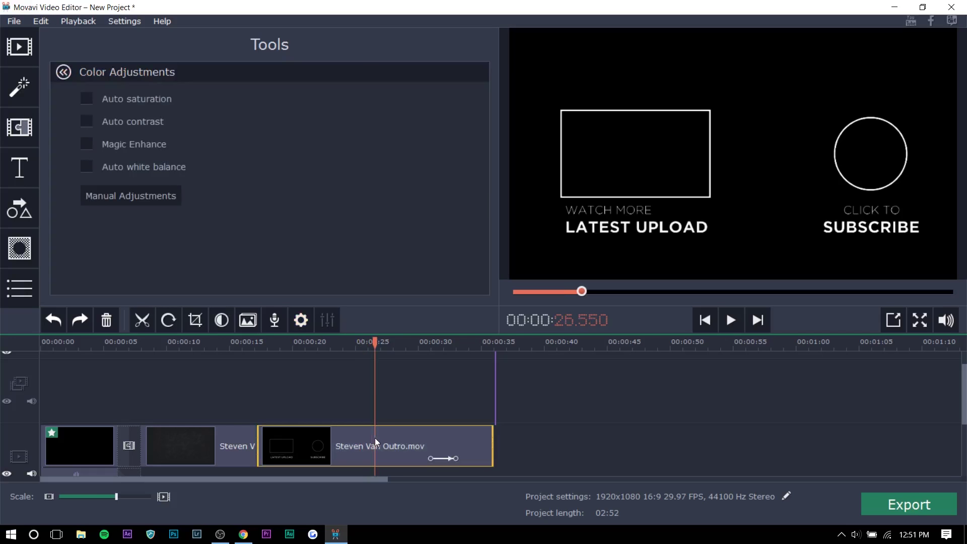
{"action": "key", "text": "ctrl+v"}
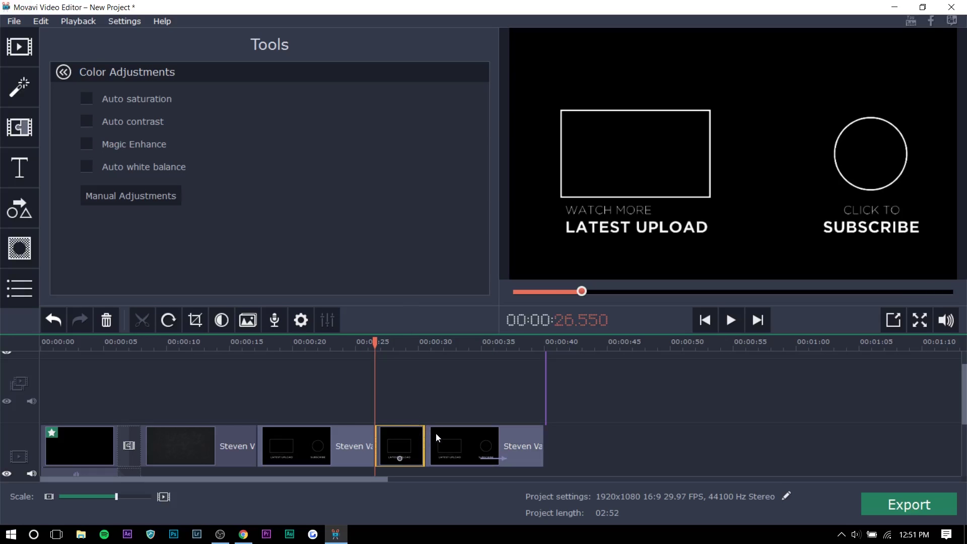
{"action": "left_click_drag", "start_coordinate": [381, 342], "coordinate": [324, 353]}
{"action": "left_click", "coordinate": [400, 382]}
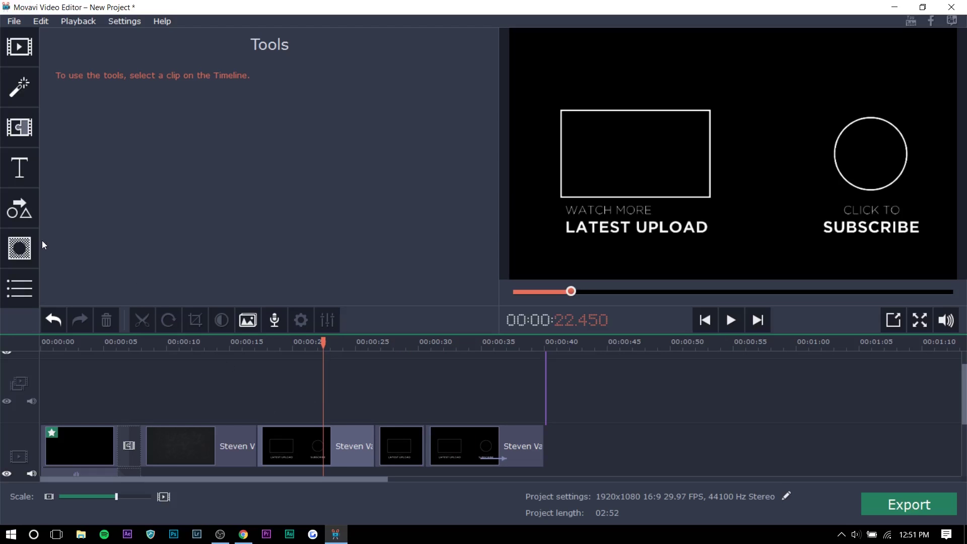
Open Highlight and Conceal, then zoom out to show the whole 02:52 project and guitar track.
{"action": "left_click", "coordinate": [25, 255]}
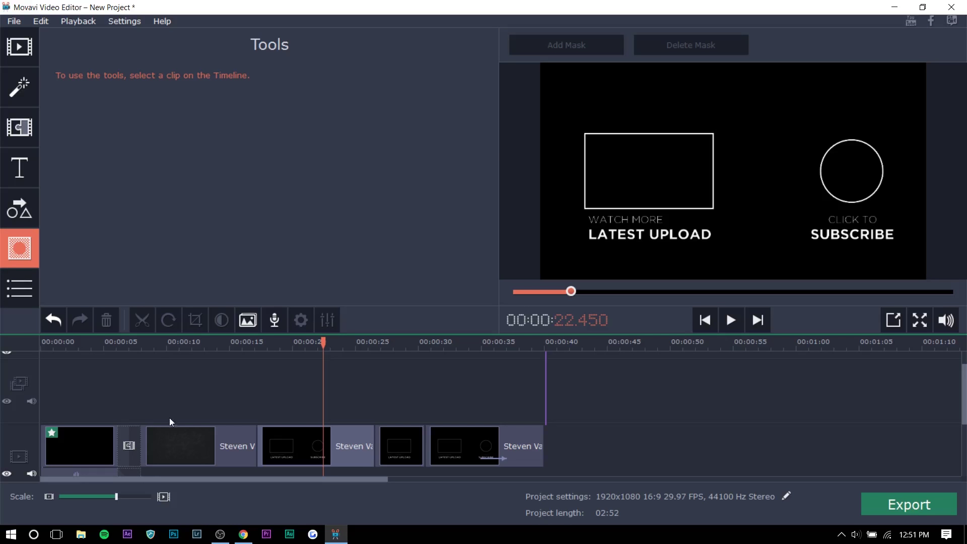
{"action": "mouse_move", "coordinate": [114, 497]}
{"action": "left_mouse_down"}
{"action": "mouse_move", "coordinate": [65, 500]}
{"action": "mouse_move", "coordinate": [162, 498]}
{"action": "mouse_move", "coordinate": [45, 497]}
{"action": "mouse_move", "coordinate": [117, 496]}
{"action": "left_mouse_up"}
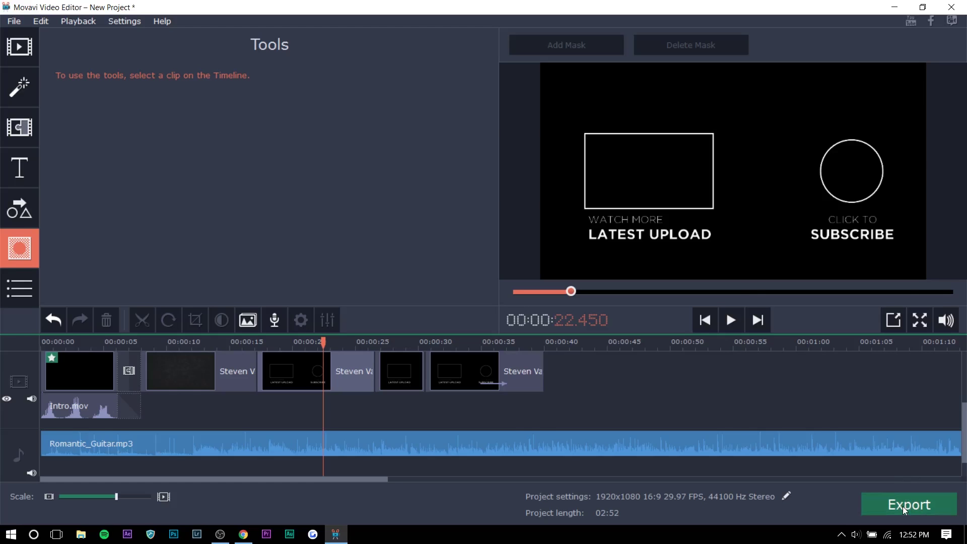
Open the export settings and set quality to Highest, then back to Good.
{"action": "left_click", "coordinate": [903, 507]}
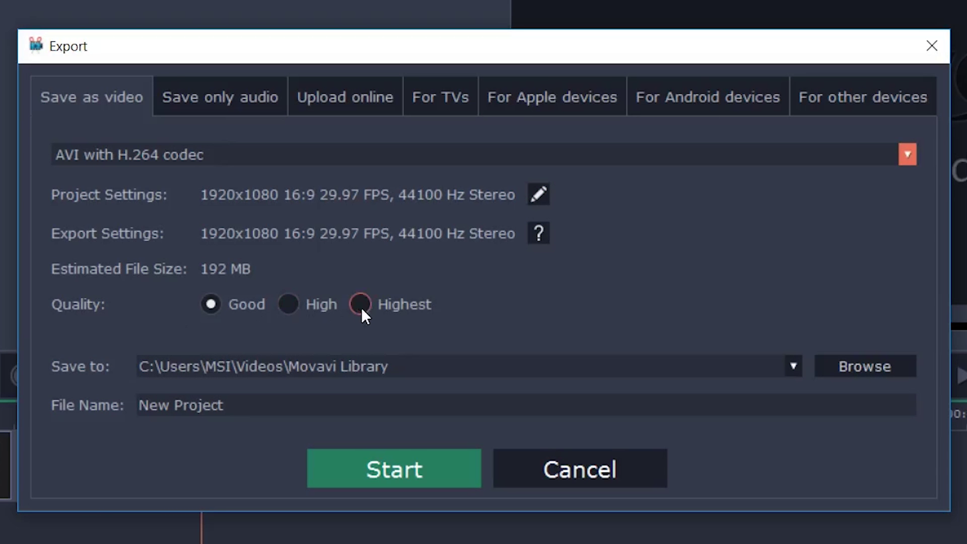
{"action": "left_click", "coordinate": [360, 306]}
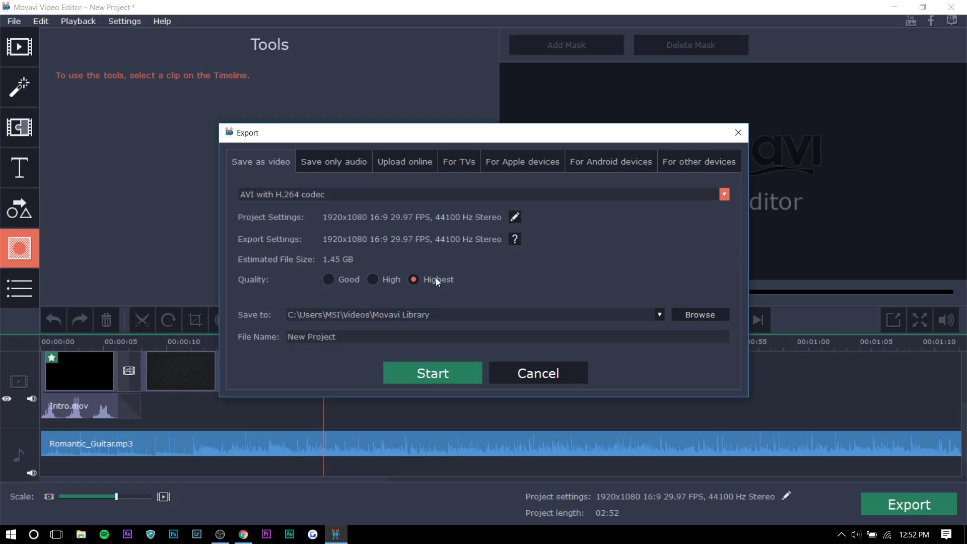
{"action": "left_click", "coordinate": [329, 280]}
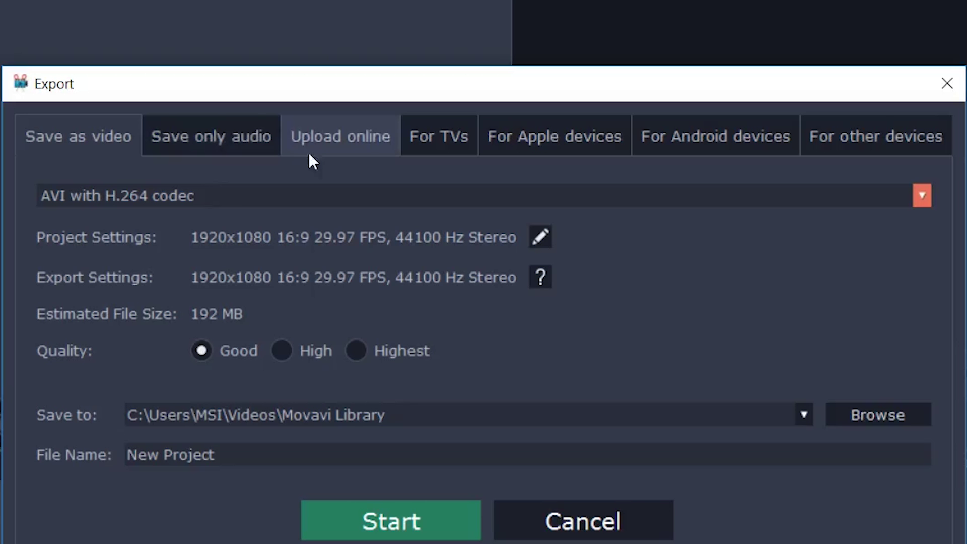
Browse the Upload online, TV, Apple and other device presets, ending on Android devices.
{"action": "left_click", "coordinate": [389, 167]}
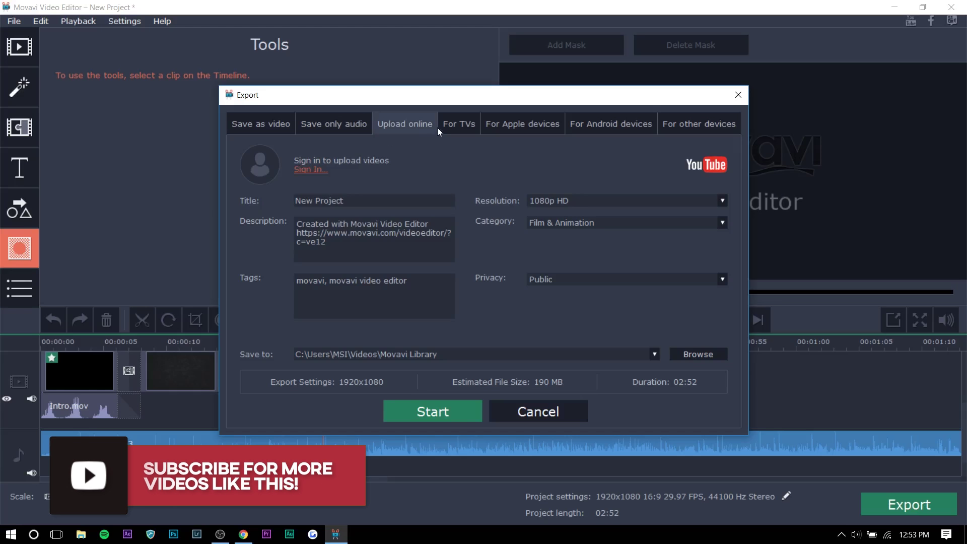
{"action": "left_click", "coordinate": [438, 68]}
{"action": "left_click", "coordinate": [554, 68]}
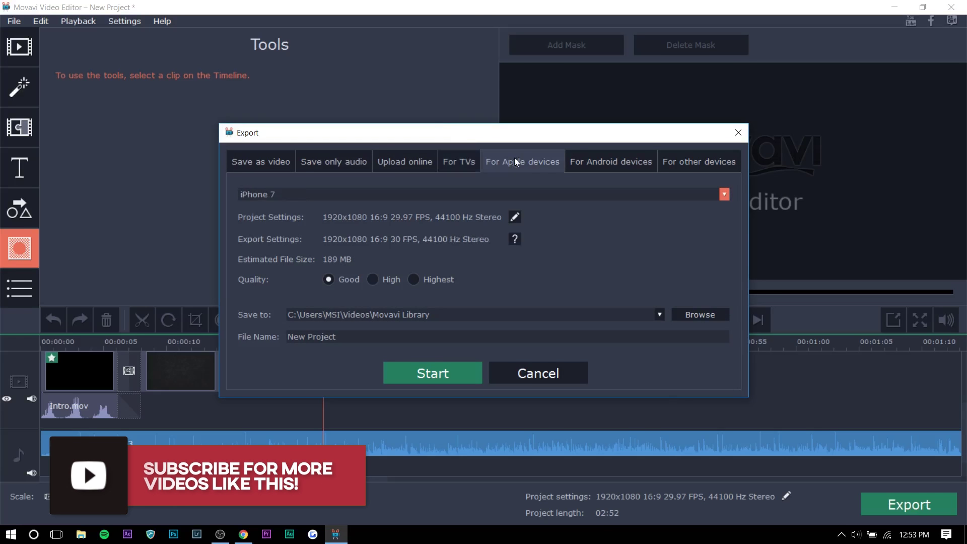
{"action": "left_click", "coordinate": [608, 171]}
{"action": "left_click", "coordinate": [673, 162]}
{"action": "left_click", "coordinate": [626, 162]}
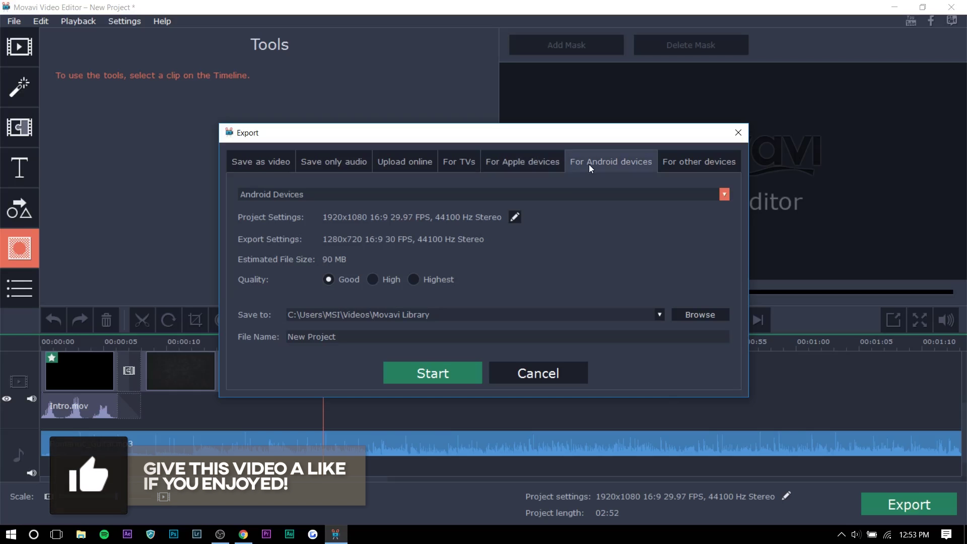
In Chrome, scroll through the Movavi Clips listing and the Movavi store's products and prices.
{"action": "left_click", "coordinate": [244, 534]}
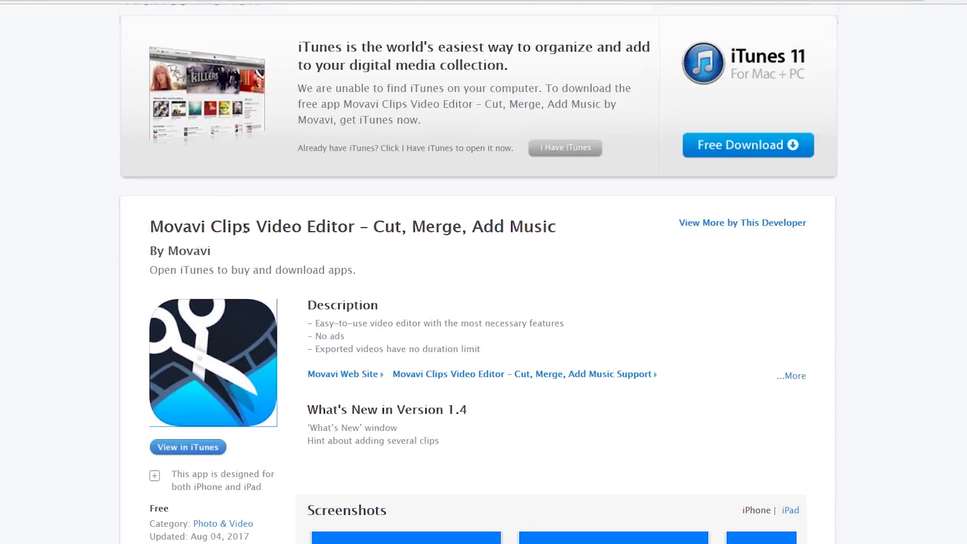
{"action": "scroll", "coordinate": [398, 368], "scroll_direction": "down", "scroll_amount": 2}
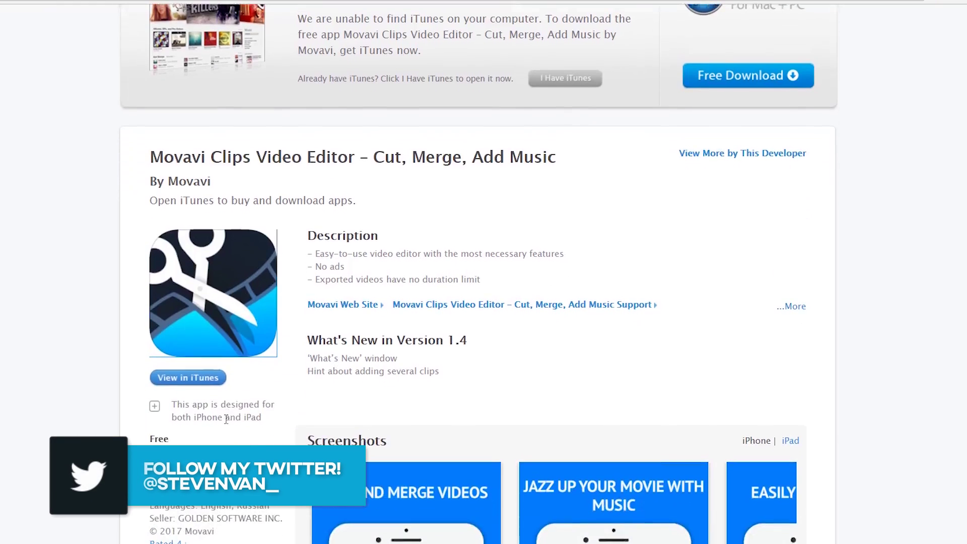
{"action": "scroll", "coordinate": [316, 363], "scroll_direction": "down", "scroll_amount": 2}
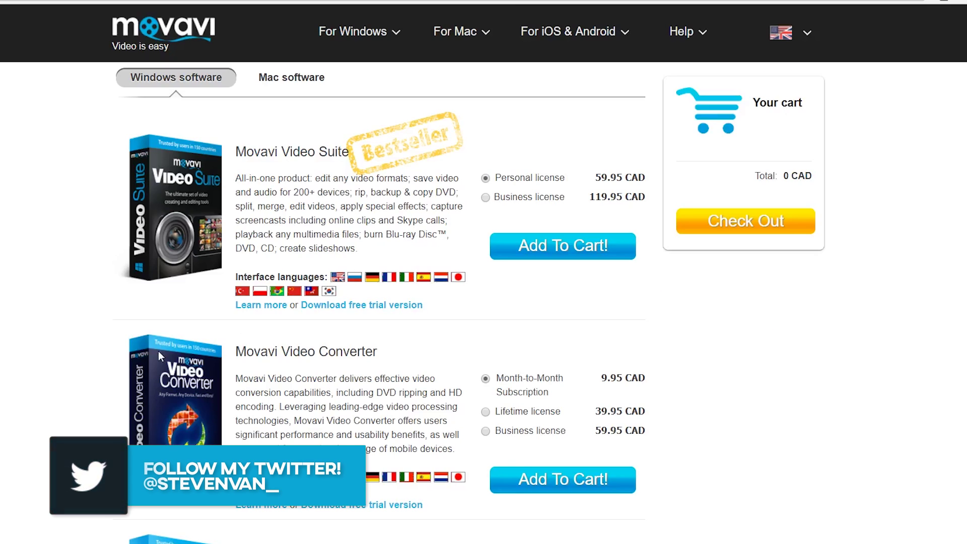
{"action": "scroll", "coordinate": [156, 352], "scroll_direction": "down", "scroll_amount": 5}
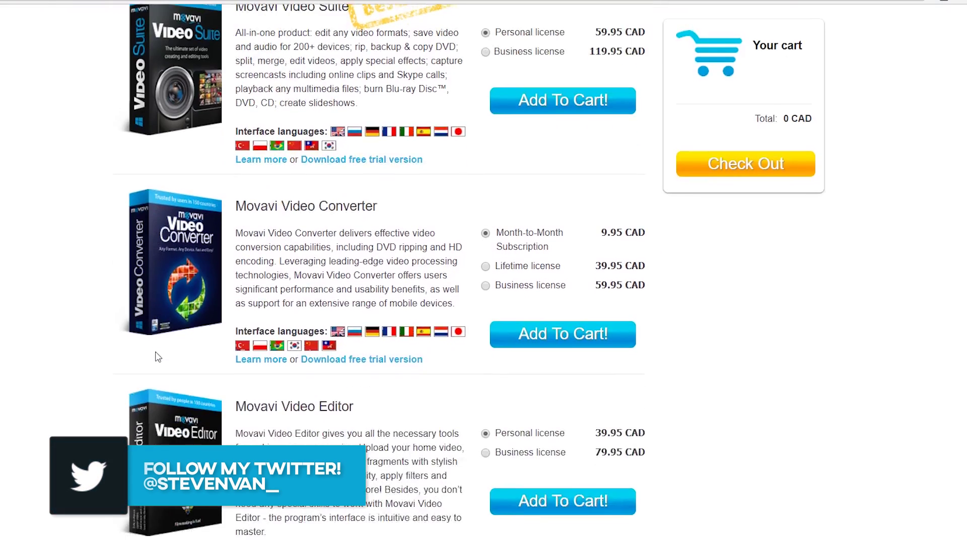
{"action": "scroll", "coordinate": [386, 244], "scroll_direction": "down", "scroll_amount": 20}
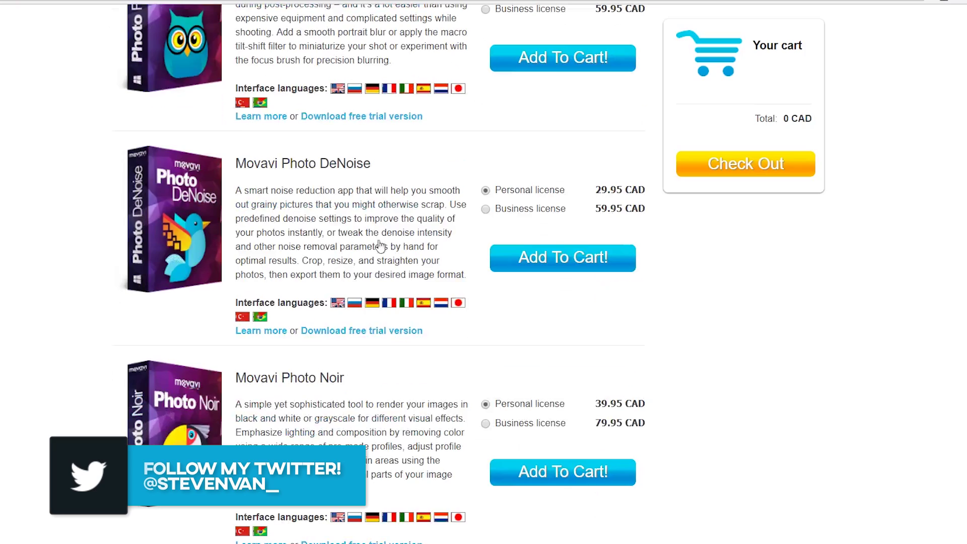
{"action": "scroll", "coordinate": [283, 313], "scroll_direction": "down", "scroll_amount": 5}
{"action": "scroll", "coordinate": [270, 322], "scroll_direction": "down", "scroll_amount": 5}
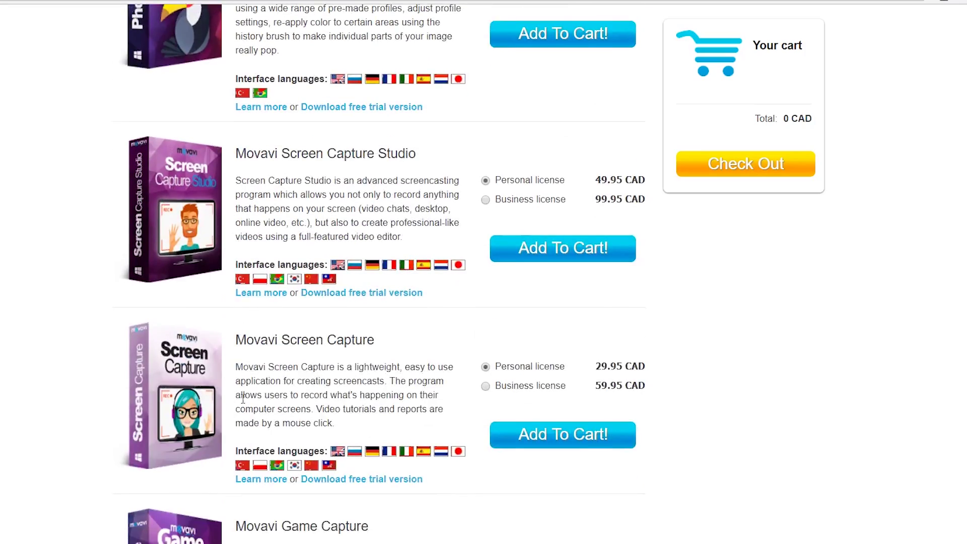
{"action": "scroll", "coordinate": [244, 406], "scroll_direction": "down", "scroll_amount": 7}
{"action": "scroll", "coordinate": [245, 406], "scroll_direction": "up", "scroll_amount": 10}
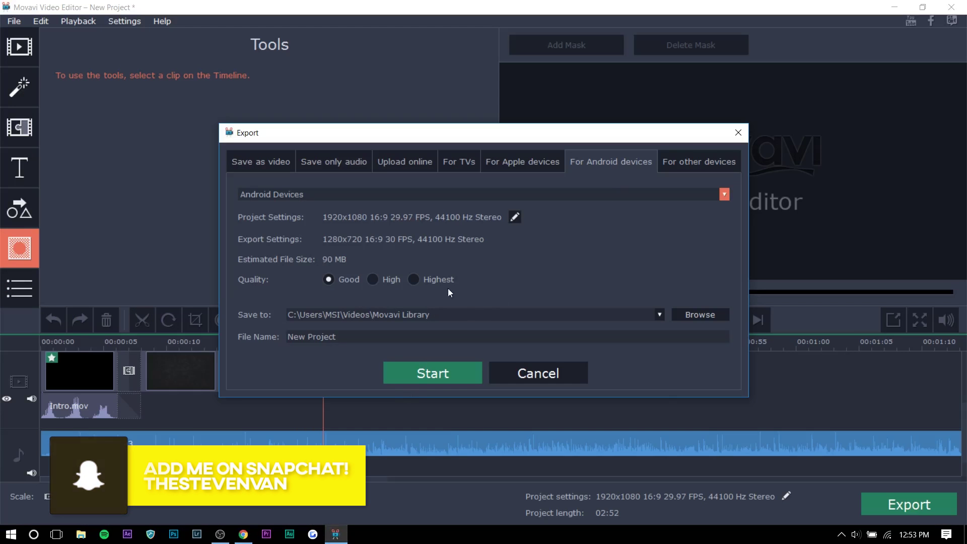
Export New Project as an AVI H.264 video, overwriting the existing file.
{"action": "left_click", "coordinate": [416, 365]}
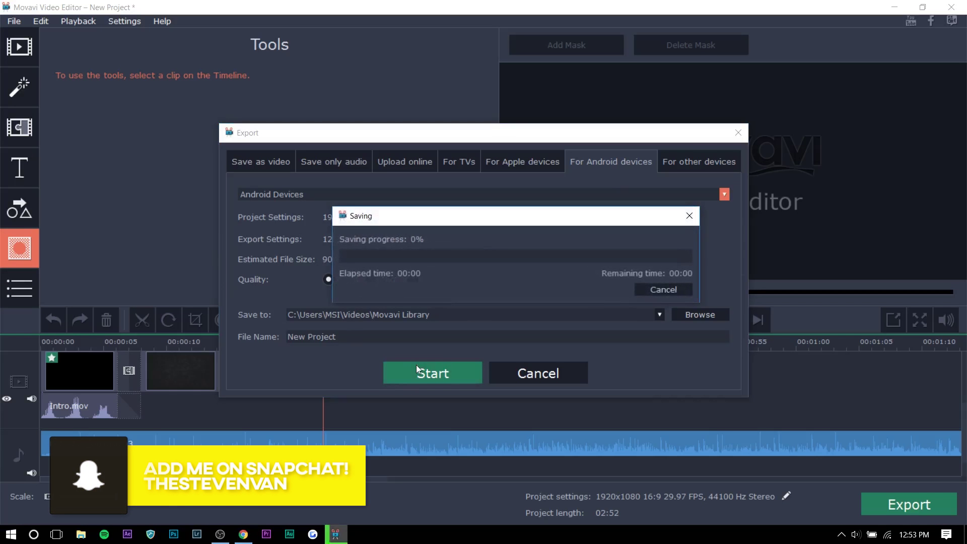
{"action": "left_click", "coordinate": [241, 167]}
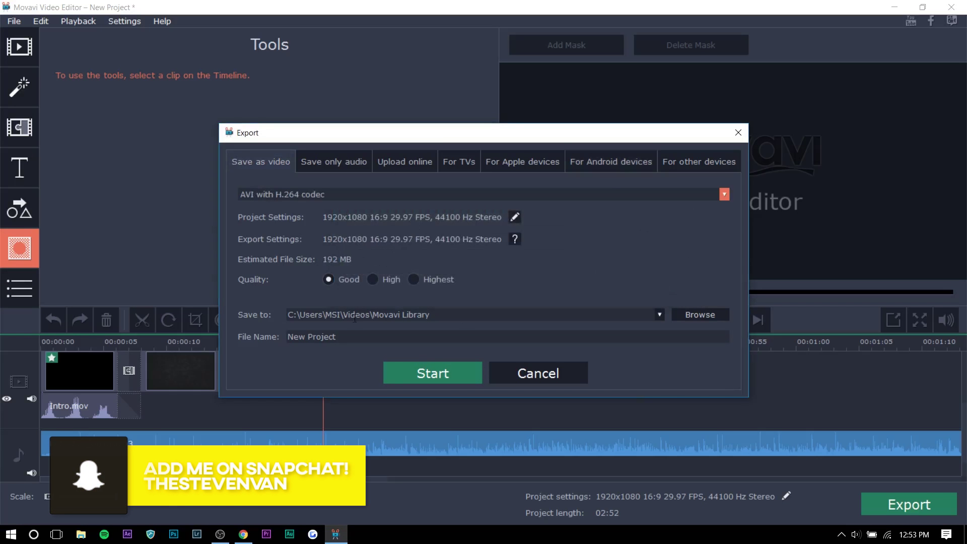
{"action": "left_click", "coordinate": [419, 379]}
{"action": "left_click", "coordinate": [528, 285]}
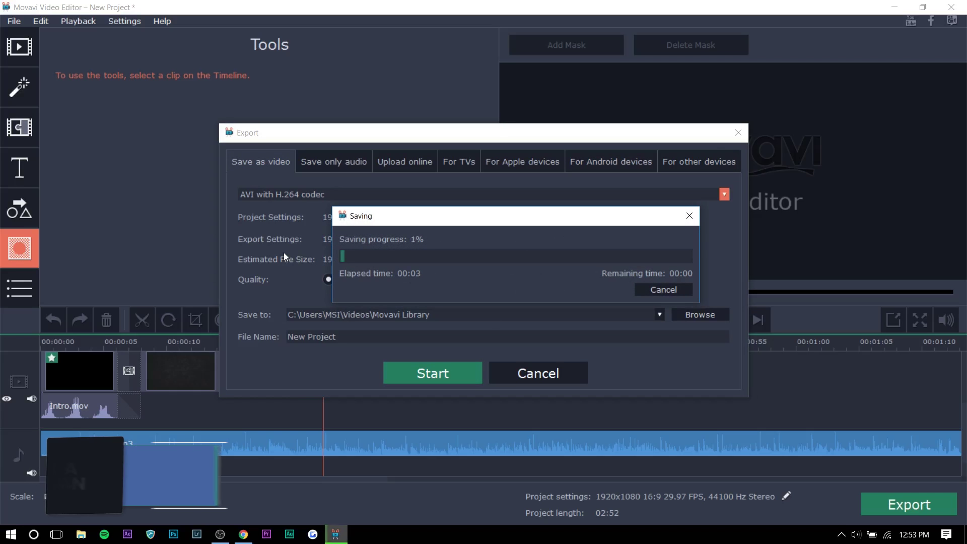